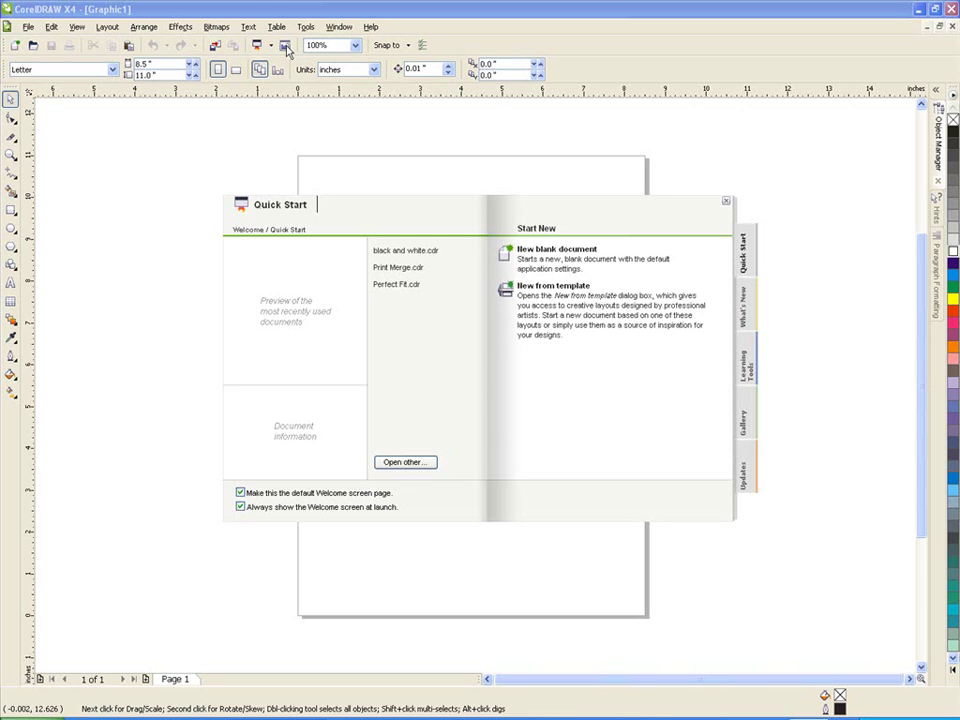
Step: Open Print Merge.cdr and start creating new print merge fields
{"action": "left_click", "coordinate": [403, 267]}
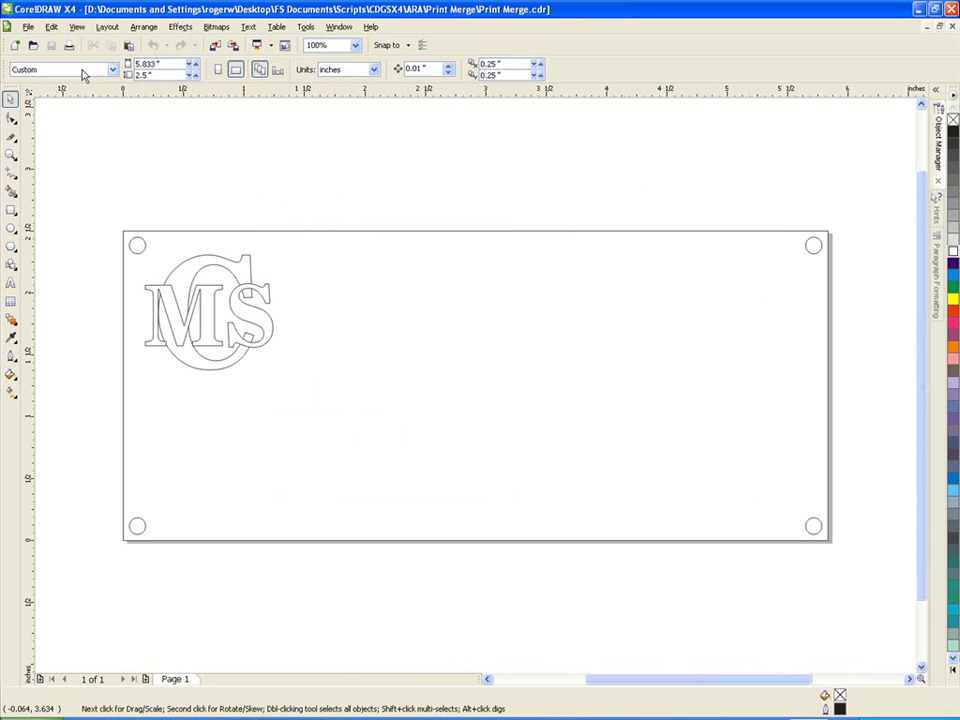
{"action": "left_click", "coordinate": [29, 27]}
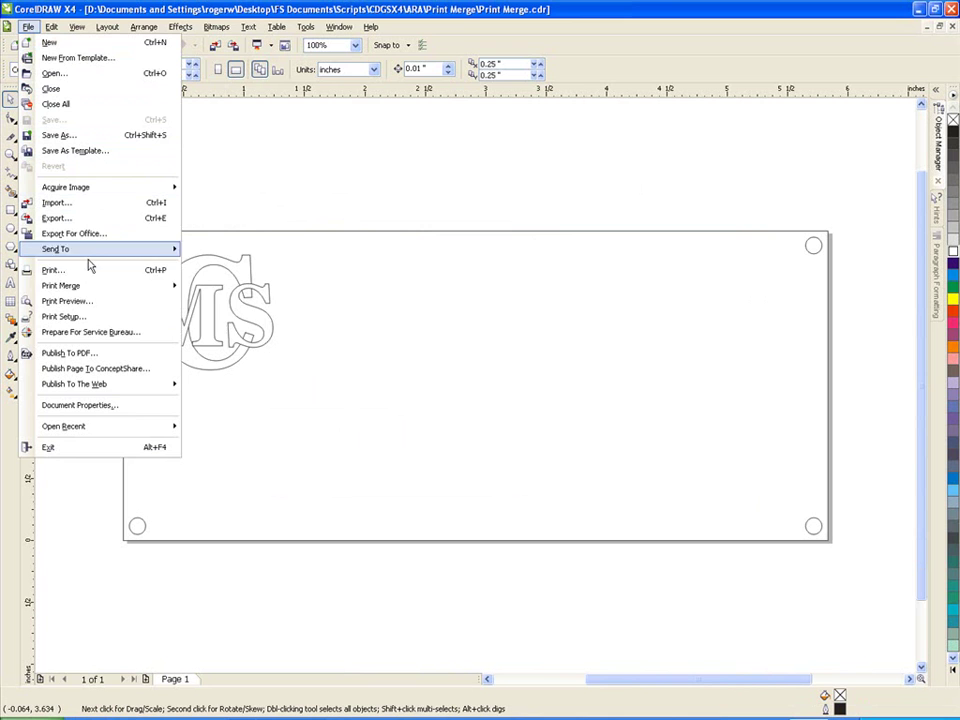
{"action": "mouse_move", "coordinate": [101, 290]}
{"action": "left_click", "coordinate": [205, 285]}
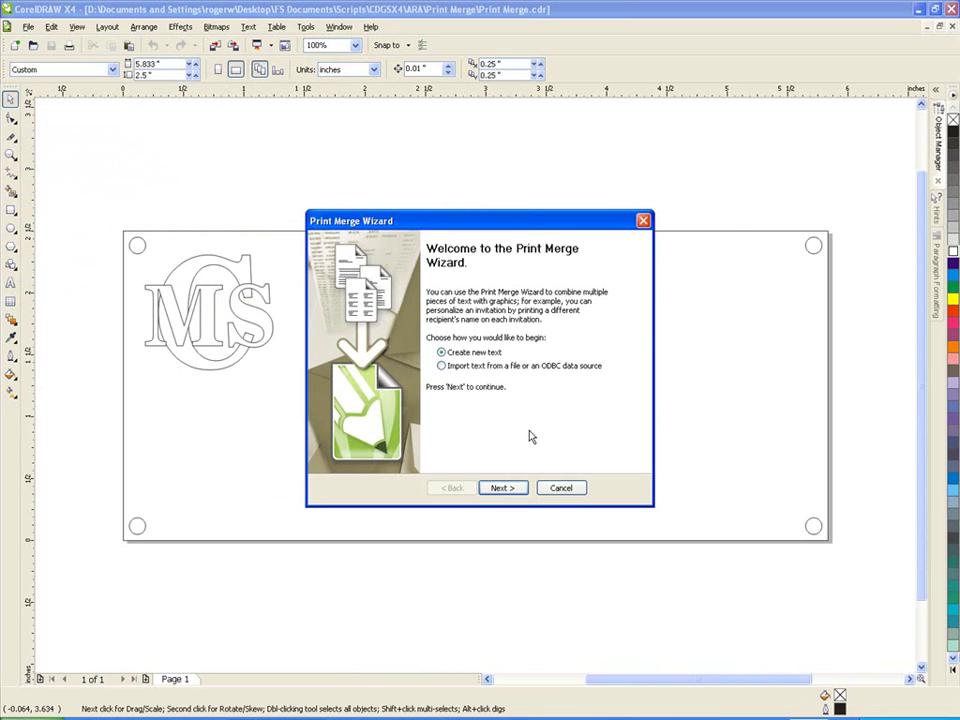
{"action": "left_click", "coordinate": [514, 490]}
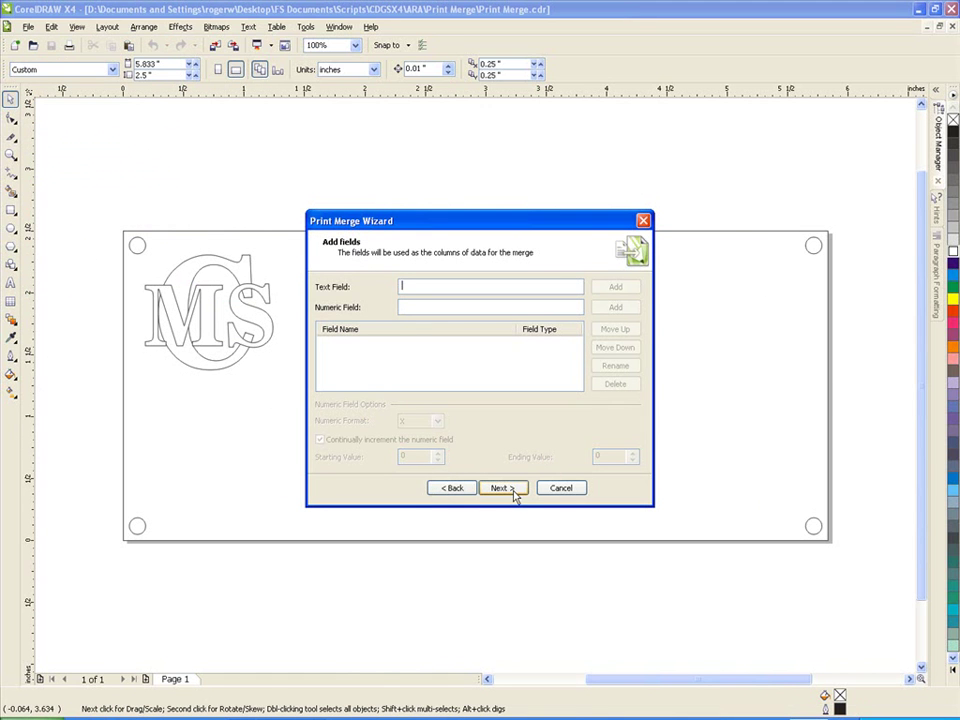
Step: Add Subject as a text merge field and Room as a numeric field
{"action": "type", "text": "Subject"}
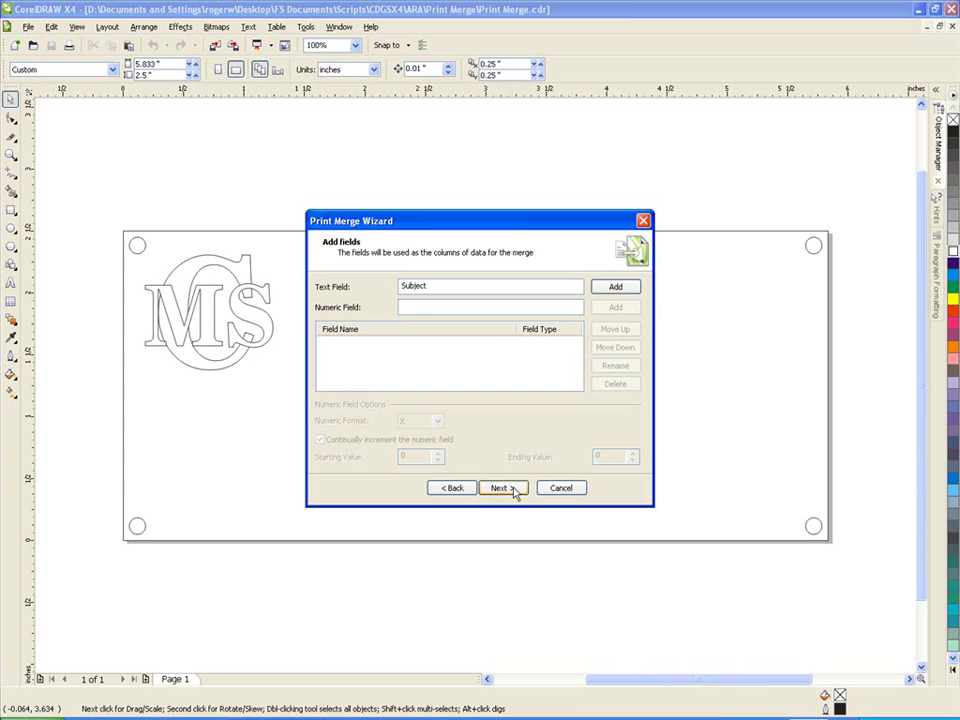
{"action": "left_click", "coordinate": [615, 287]}
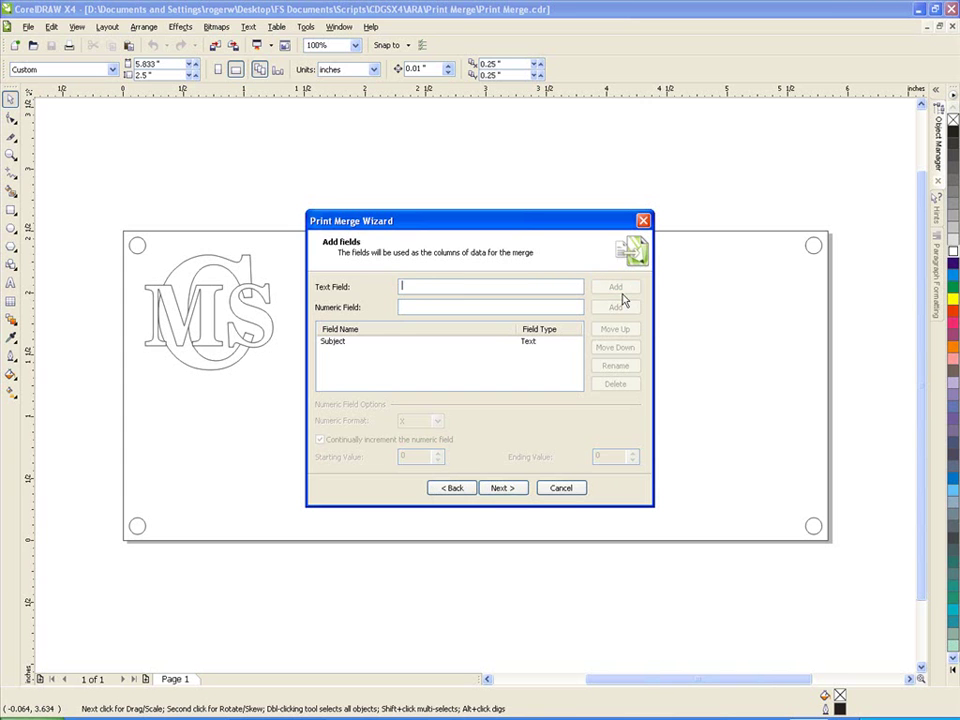
{"action": "left_click", "coordinate": [506, 306]}
{"action": "type", "text": "Room"}
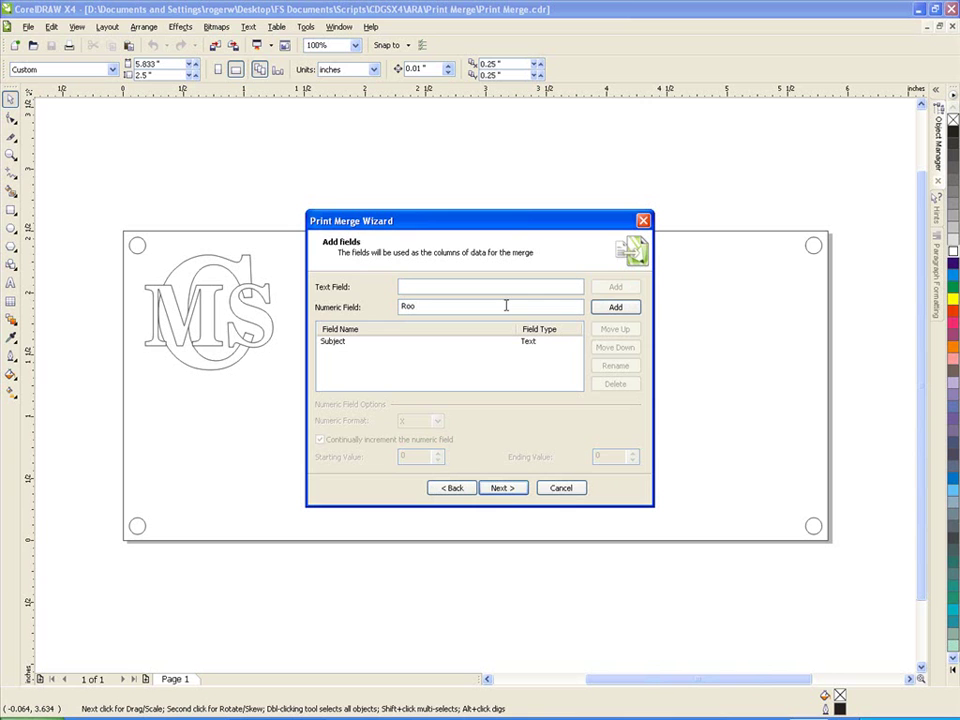
{"action": "left_click", "coordinate": [607, 308]}
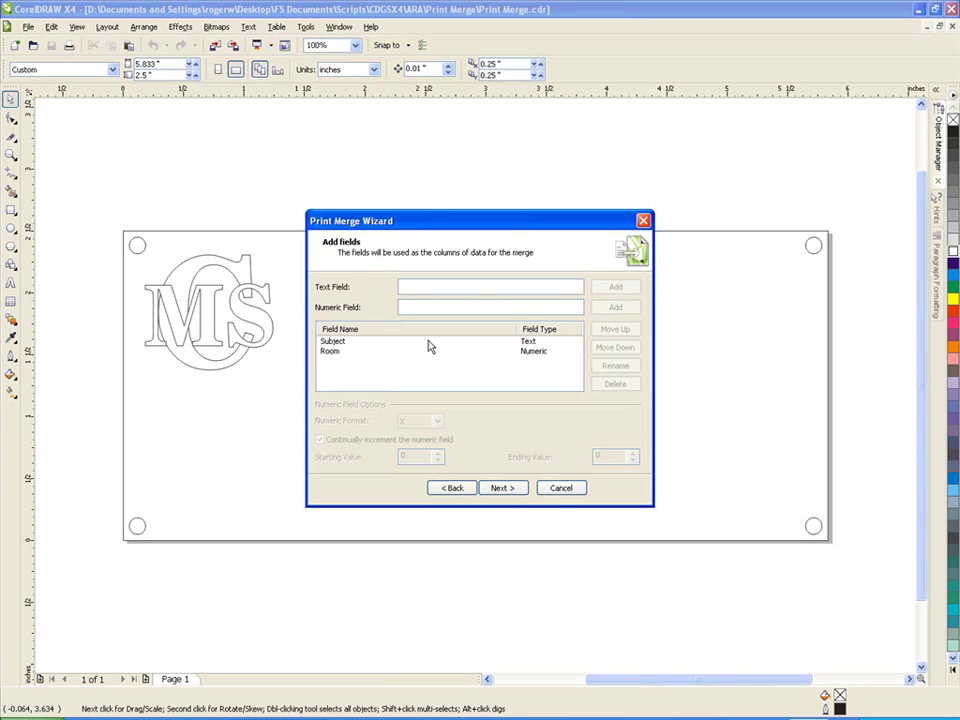
Step: Enter the first two merge records: 101 History and 102 Math
{"action": "left_click", "coordinate": [510, 489]}
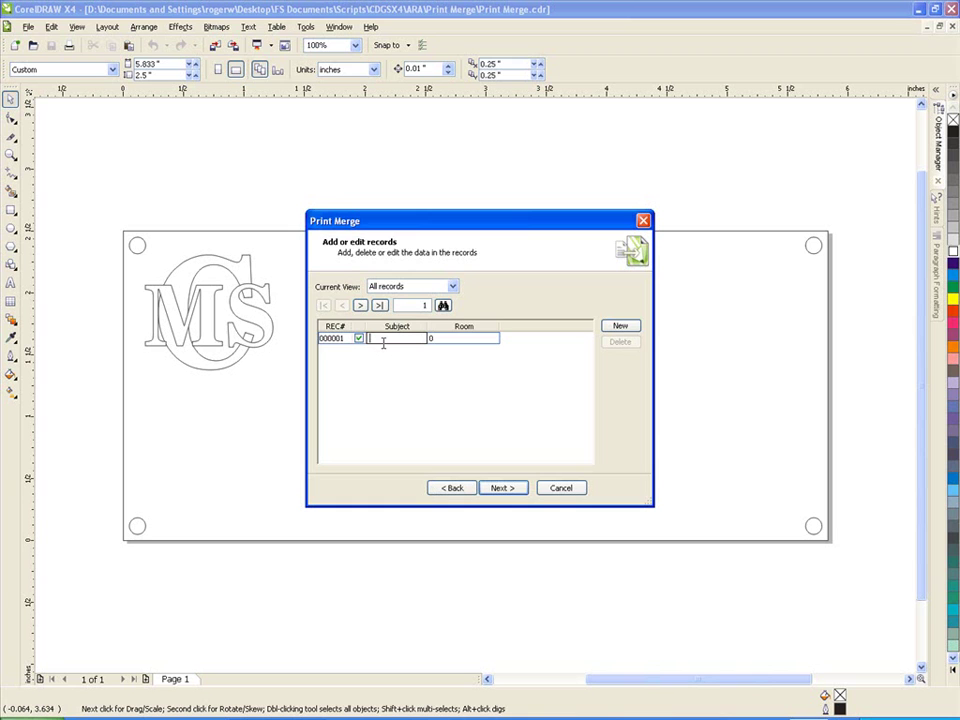
{"action": "type", "text": "101"}
{"action": "left_click", "coordinate": [433, 338]}
{"action": "type", "text": "Histor"}
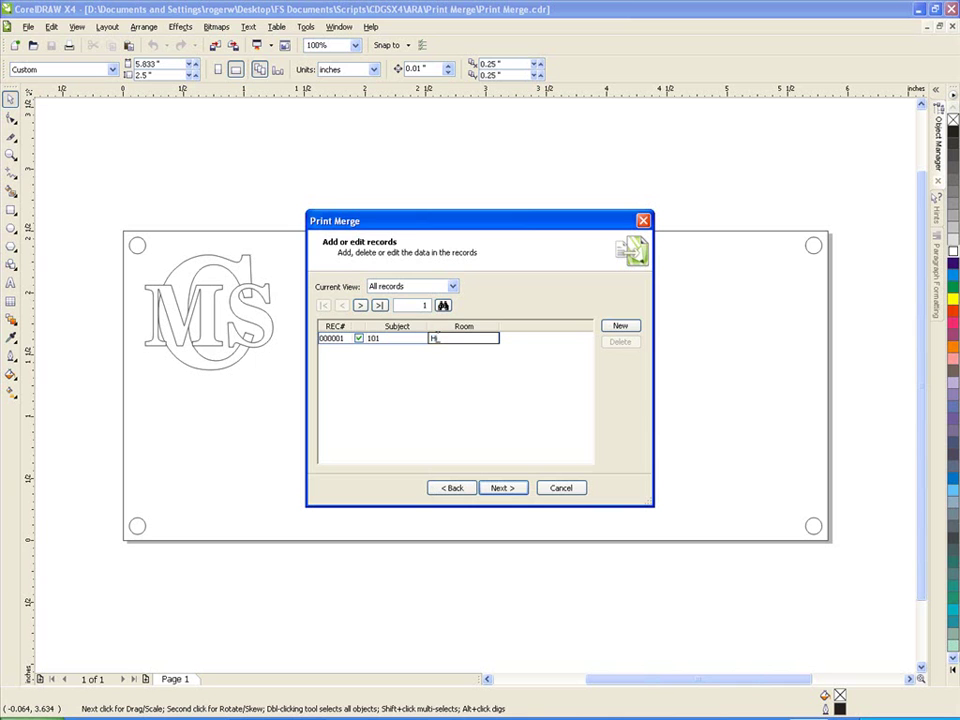
{"action": "type", "text": "y"}
{"action": "left_click", "coordinate": [619, 327]}
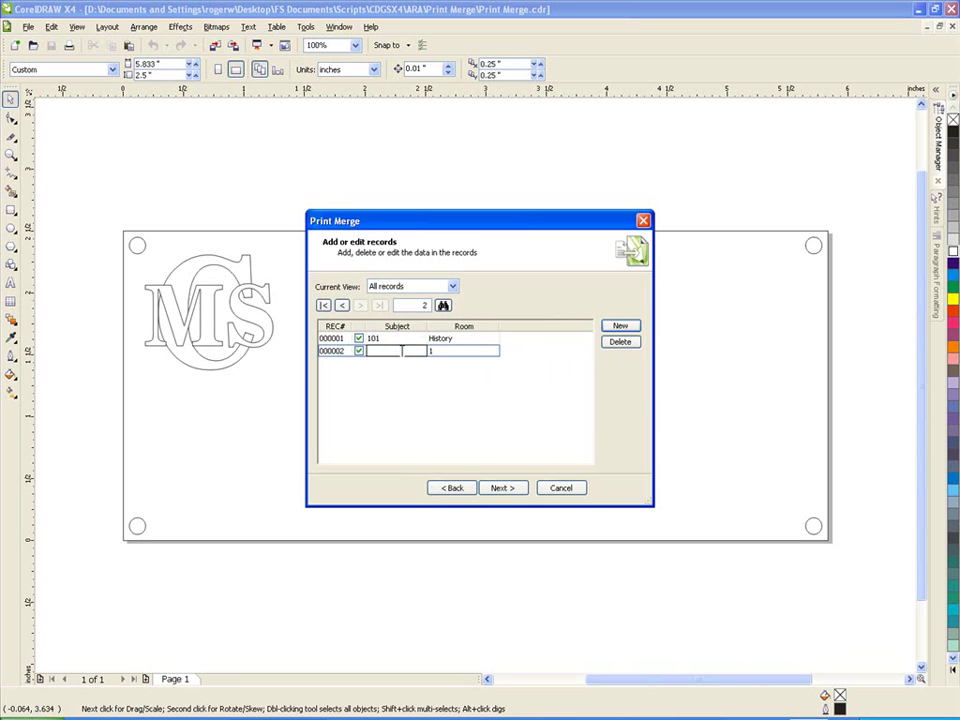
{"action": "type", "text": "102"}
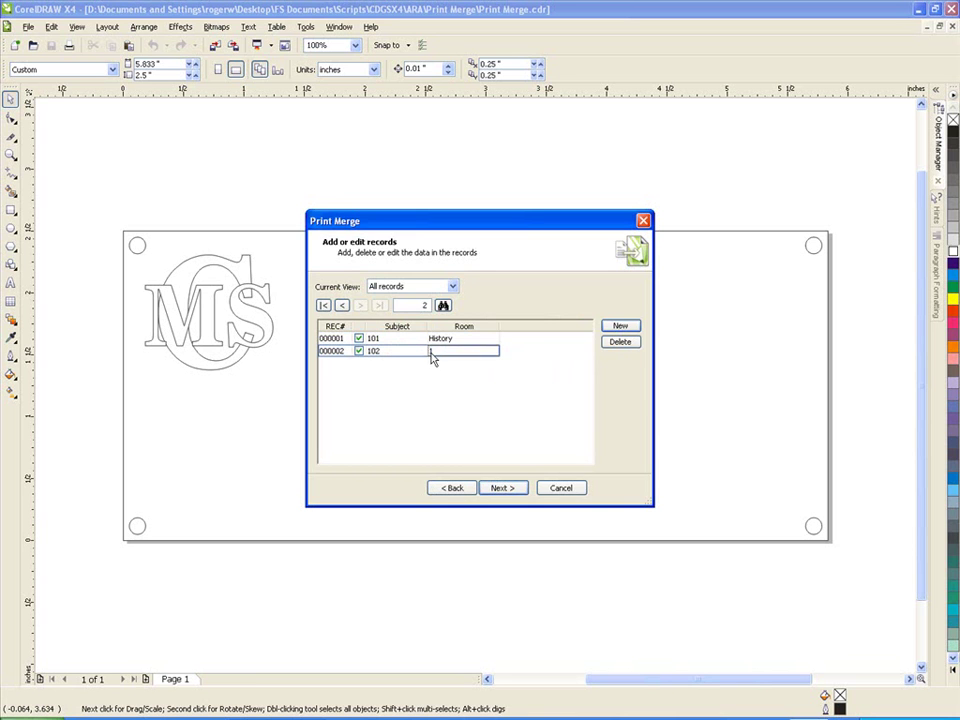
{"action": "type", "text": "Math"}
Step: Add records 103 Science and 104 Geography, then continue to the save-settings page
{"action": "left_click", "coordinate": [617, 327]}
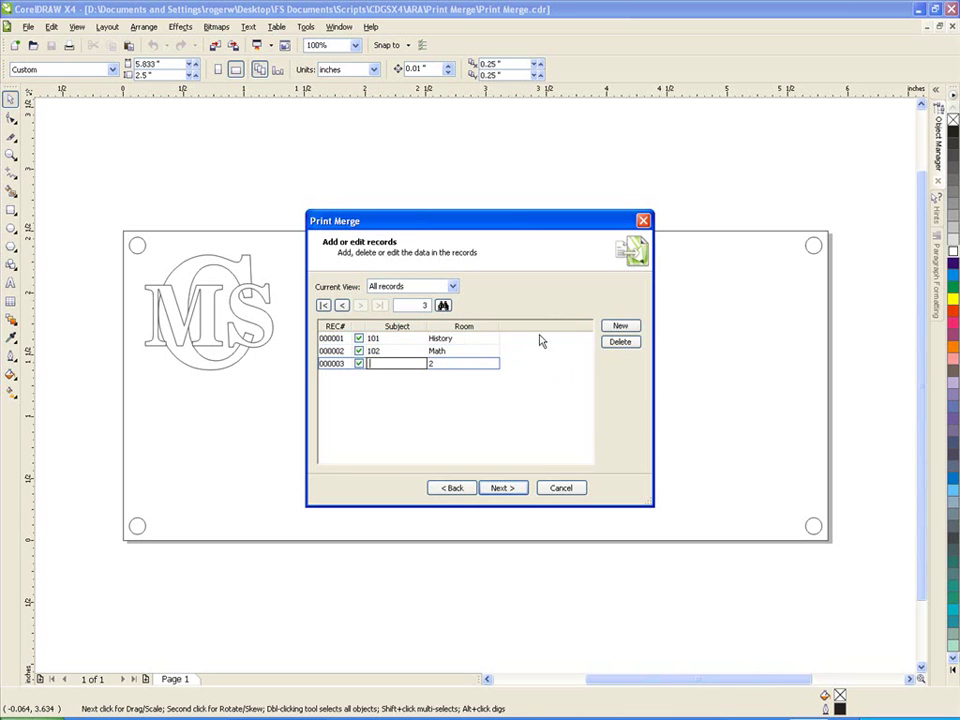
{"action": "left_click", "coordinate": [412, 363]}
{"action": "type", "text": "103"}
{"action": "key", "text": "Tab"}
{"action": "type", "text": "Science"}
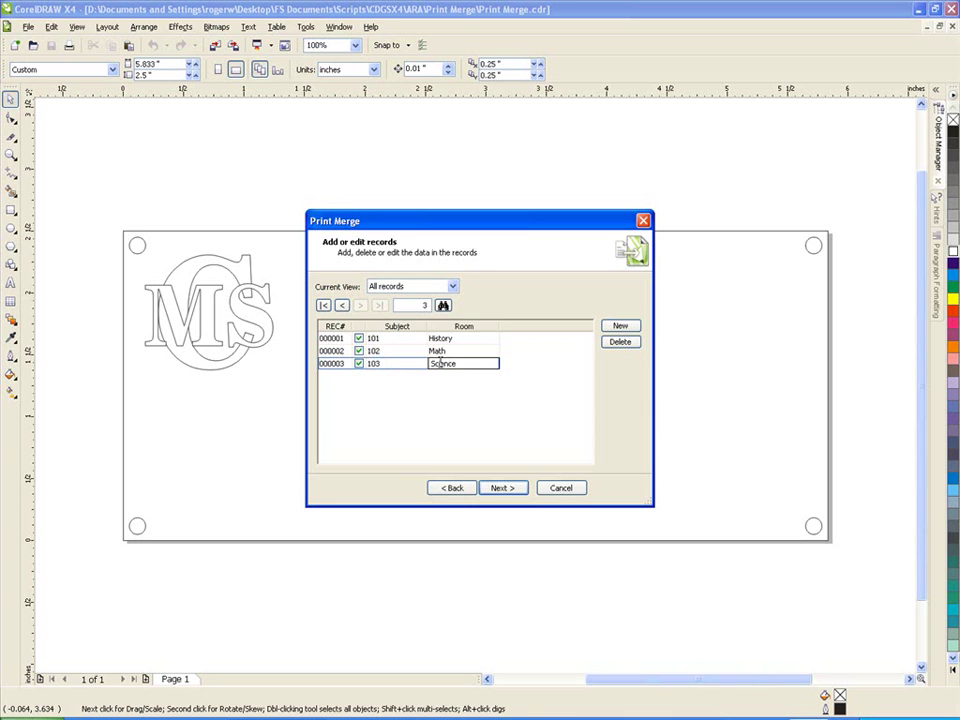
{"action": "left_click", "coordinate": [620, 327]}
{"action": "type", "text": "104"}
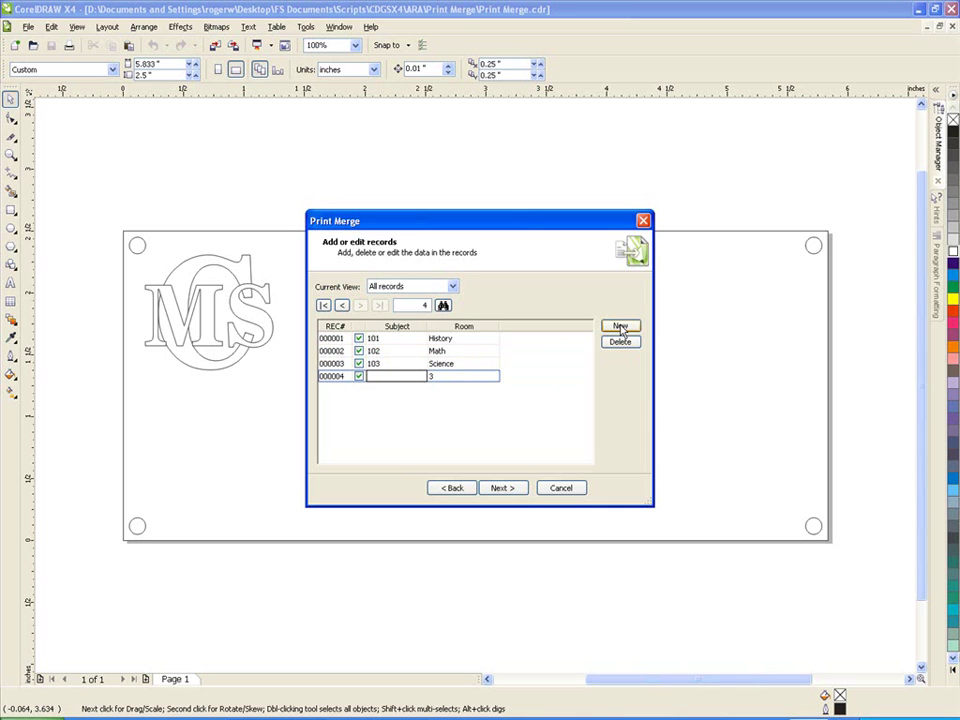
{"action": "type", "text": "3"}
{"action": "key", "text": "BackSpace"}
{"action": "type", "text": "Geo"}
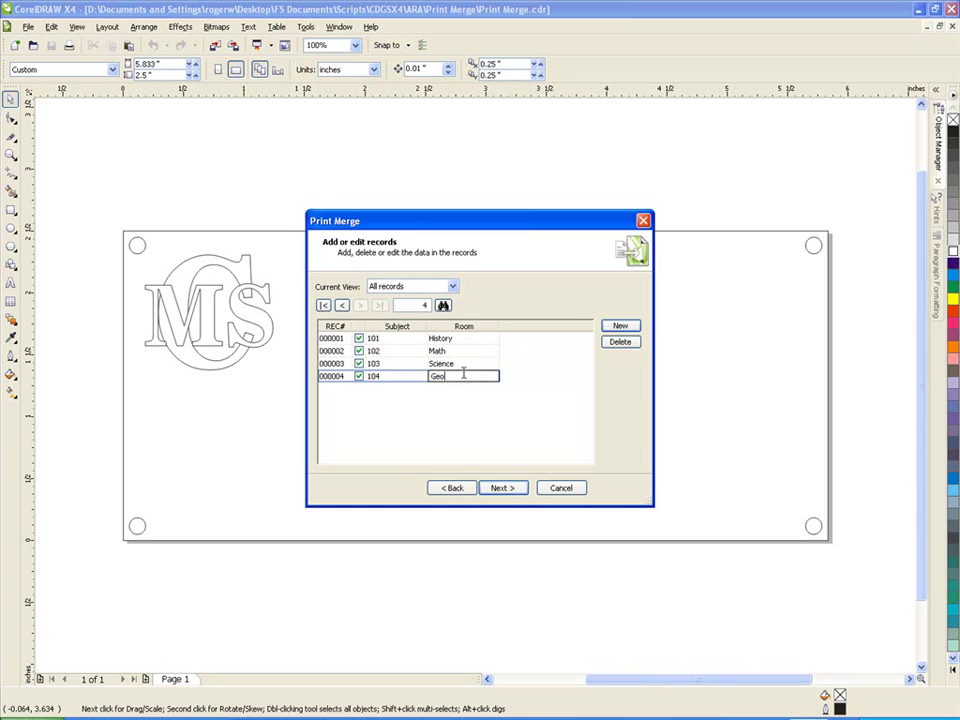
{"action": "type", "text": "graphy"}
{"action": "left_click", "coordinate": [502, 488]}
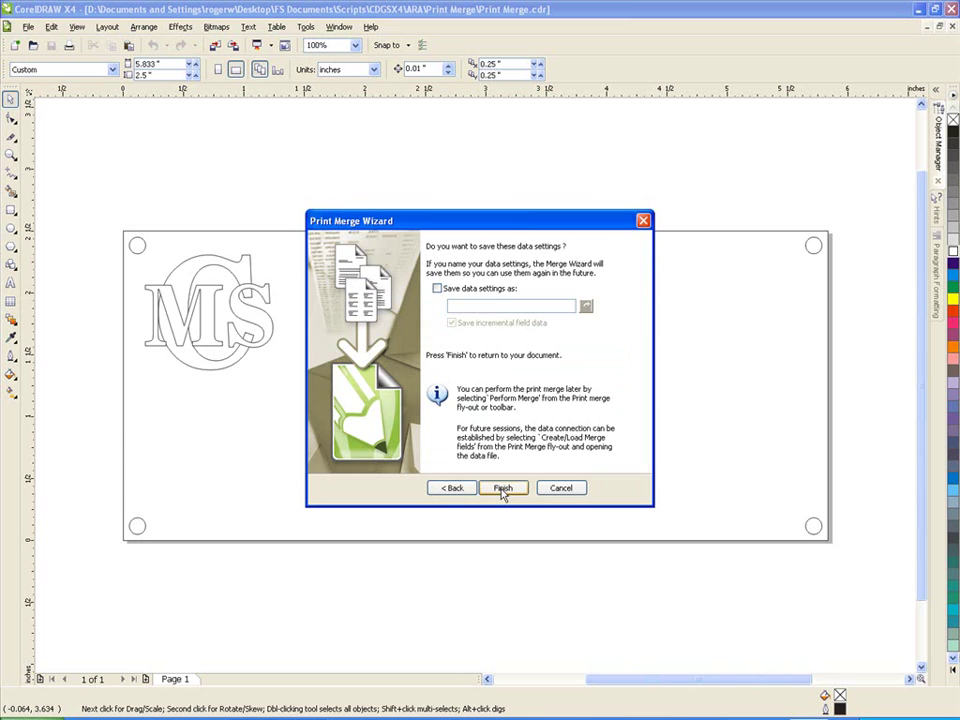
Step: Cancel the hand-typed merge and restart merge field setup from a file
{"action": "left_click", "coordinate": [562, 491]}
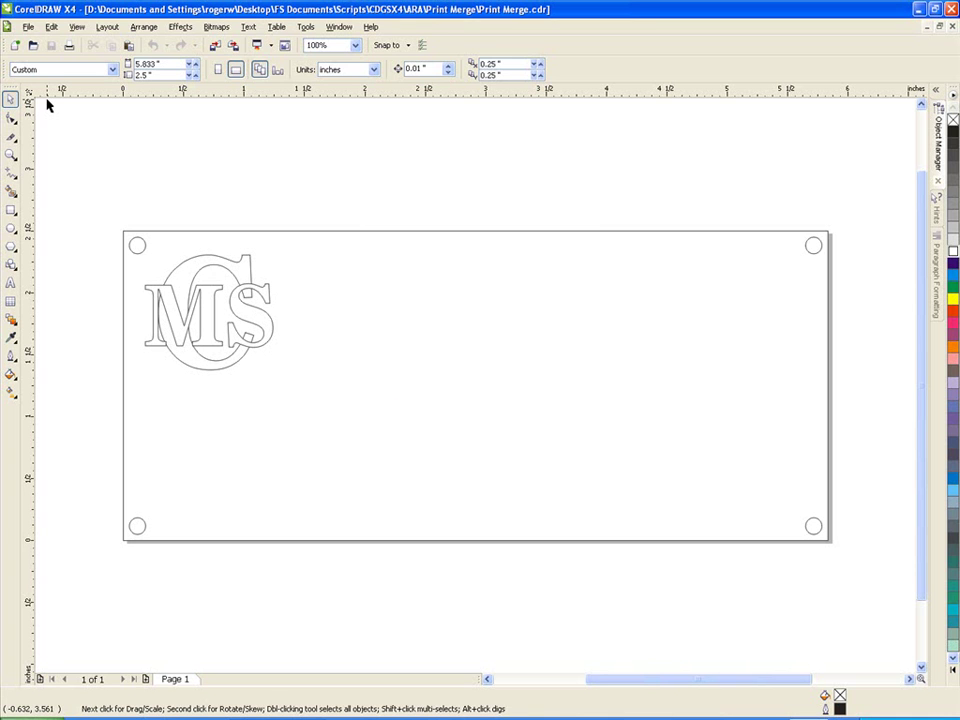
{"action": "left_click", "coordinate": [28, 26]}
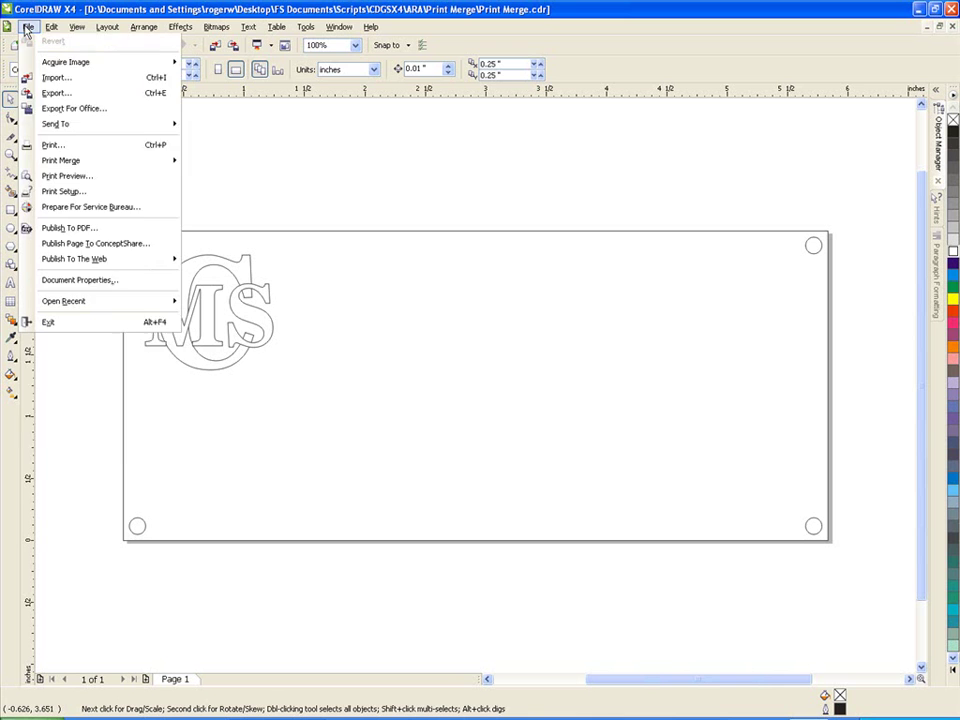
{"action": "mouse_move", "coordinate": [90, 291]}
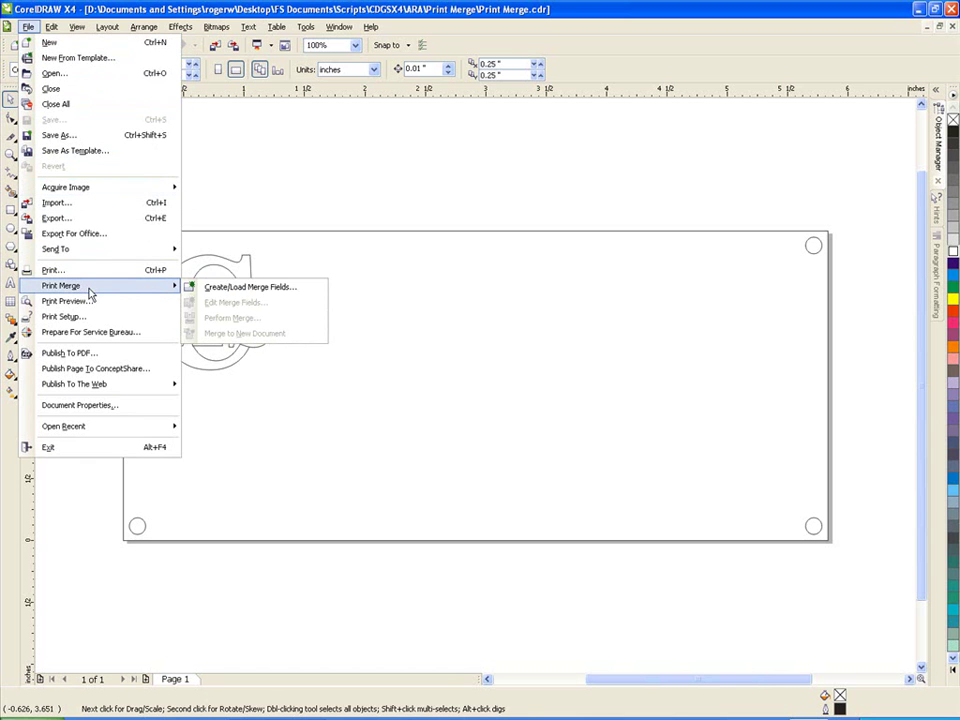
{"action": "left_click", "coordinate": [229, 288]}
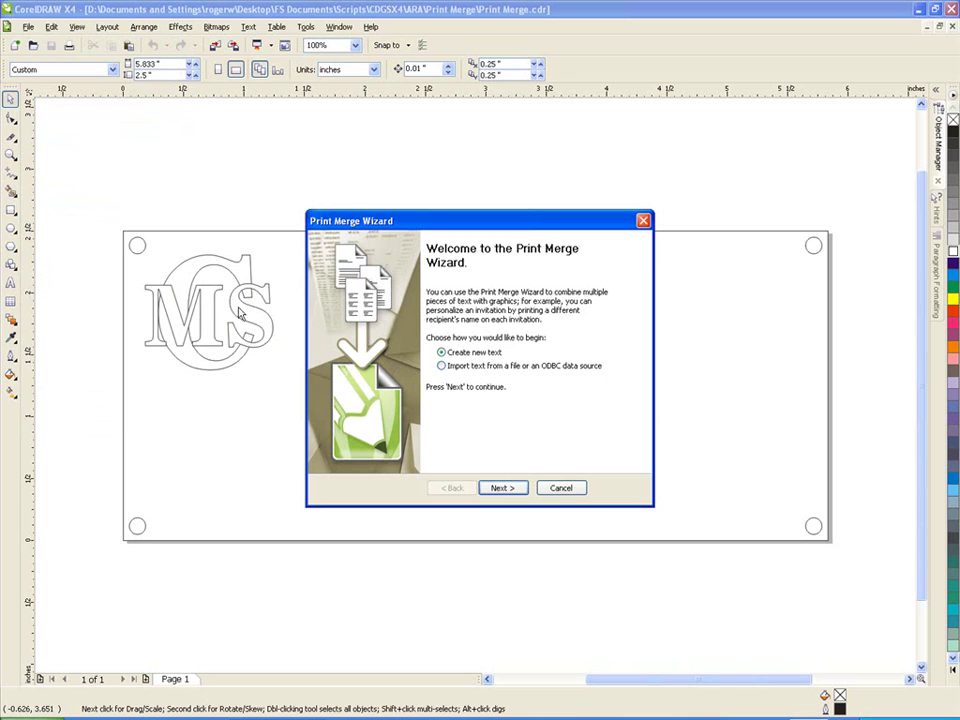
{"action": "left_click", "coordinate": [512, 489]}
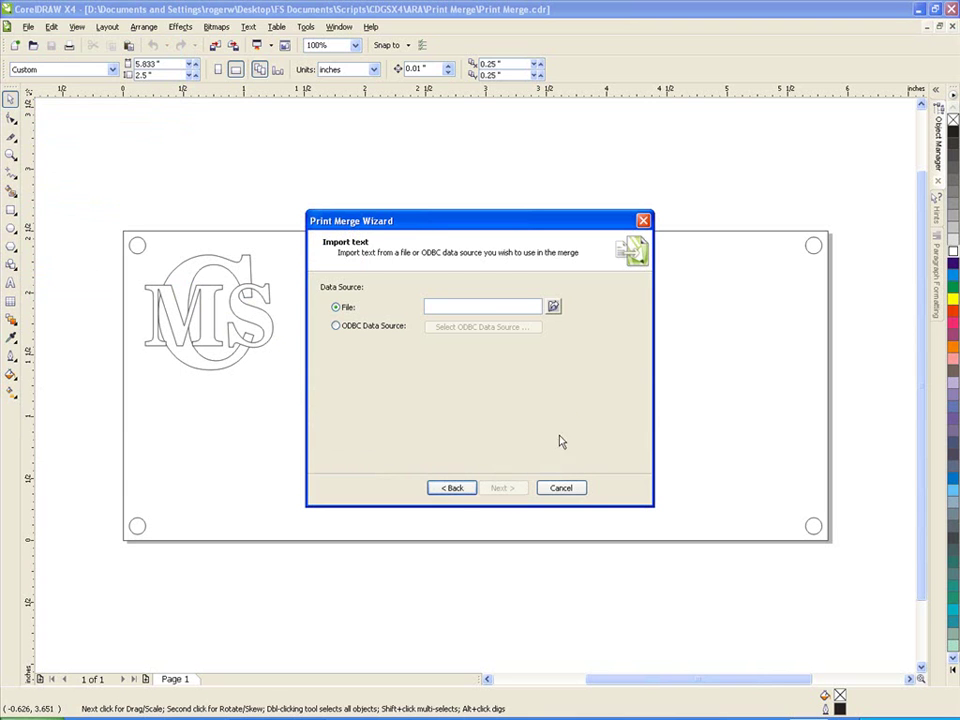
Step: Import the Room and Subject fields from merge sample.rtf
{"action": "left_click", "coordinate": [553, 306]}
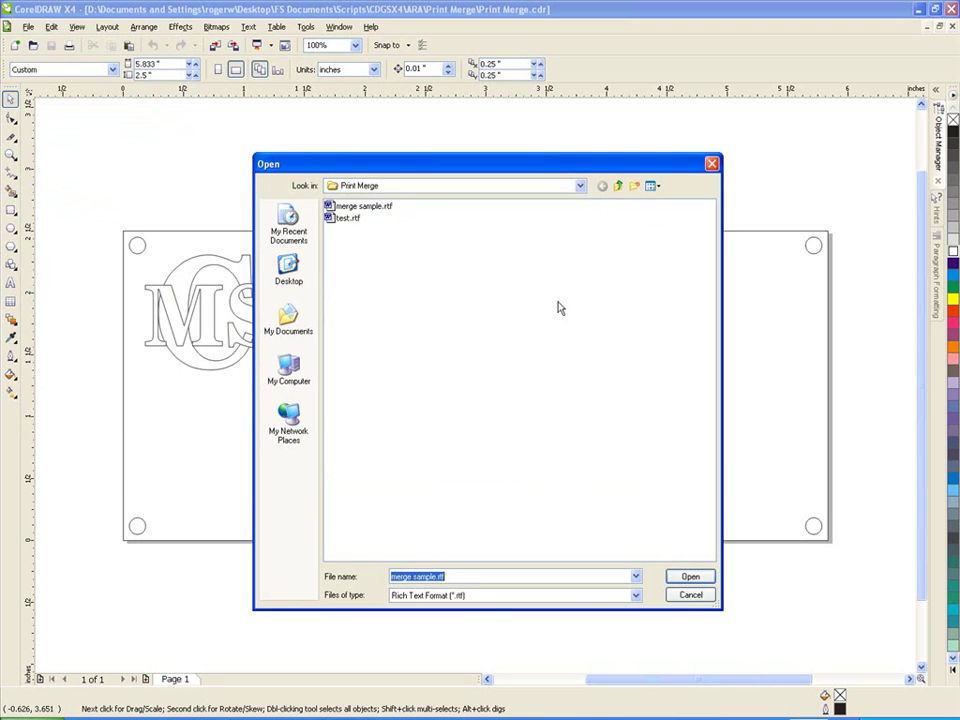
{"action": "left_click", "coordinate": [388, 208]}
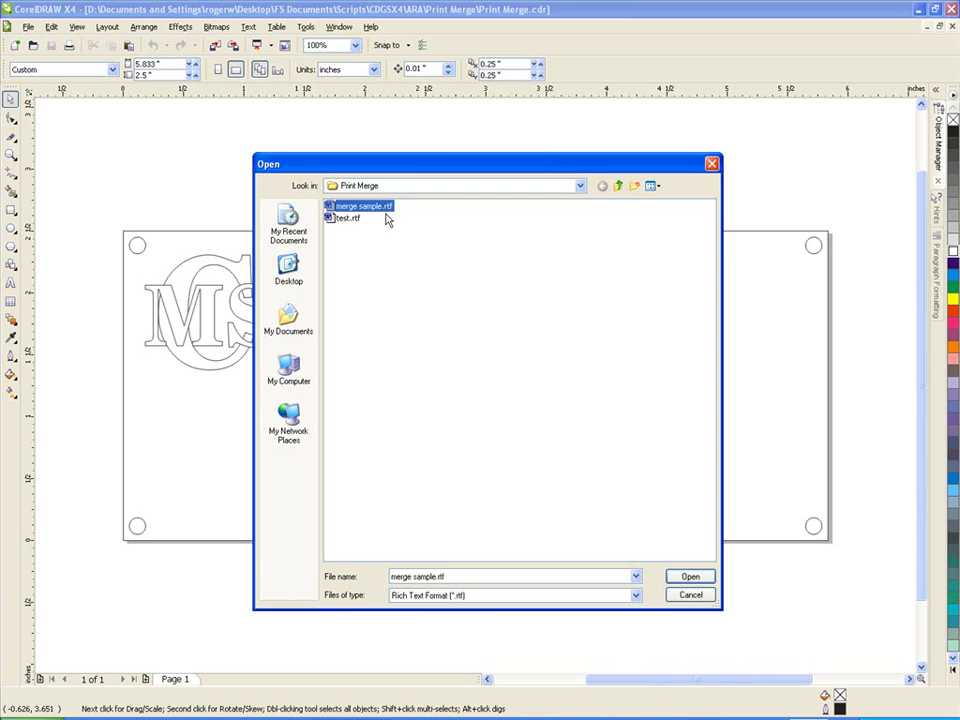
{"action": "left_click", "coordinate": [688, 578]}
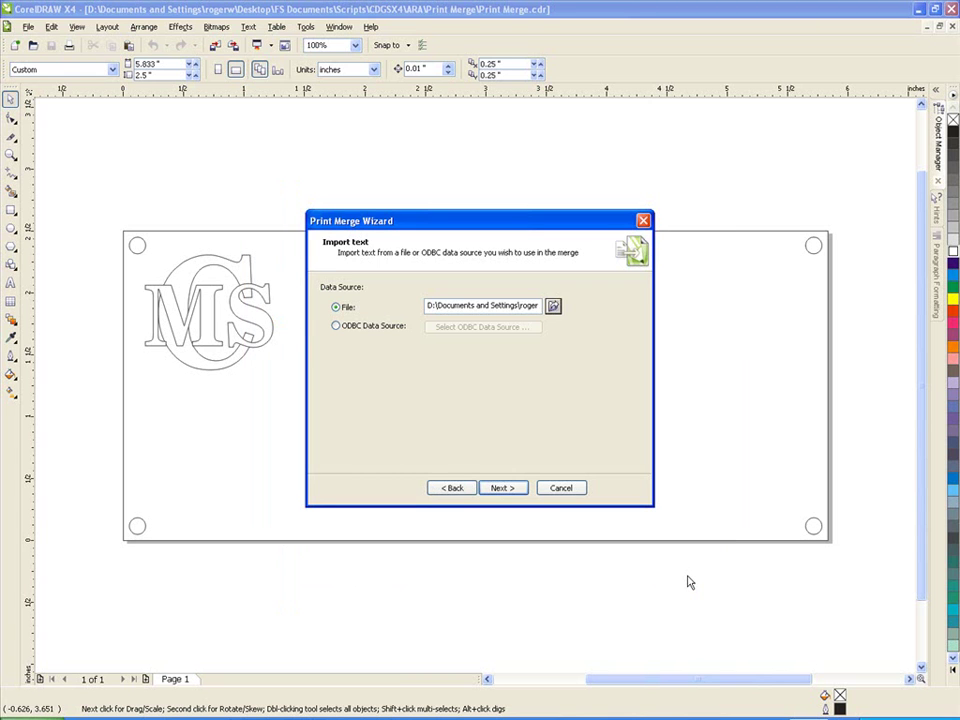
{"action": "left_click", "coordinate": [522, 489]}
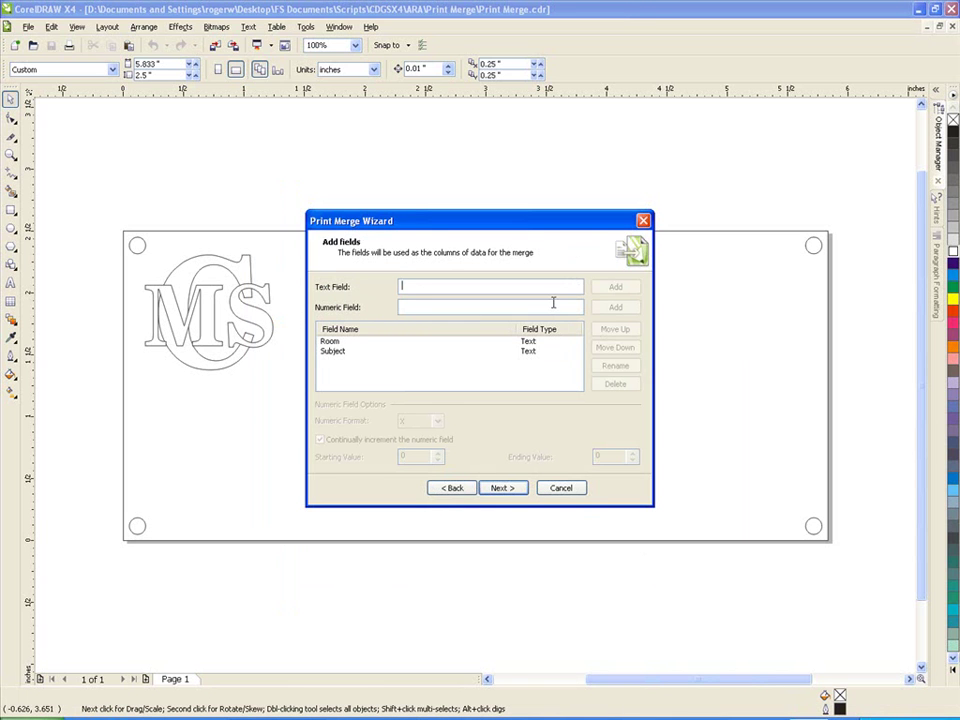
Step: Review the imported room and subject records and finish the wizard to show the Print Merge toolbar
{"action": "left_click", "coordinate": [515, 489]}
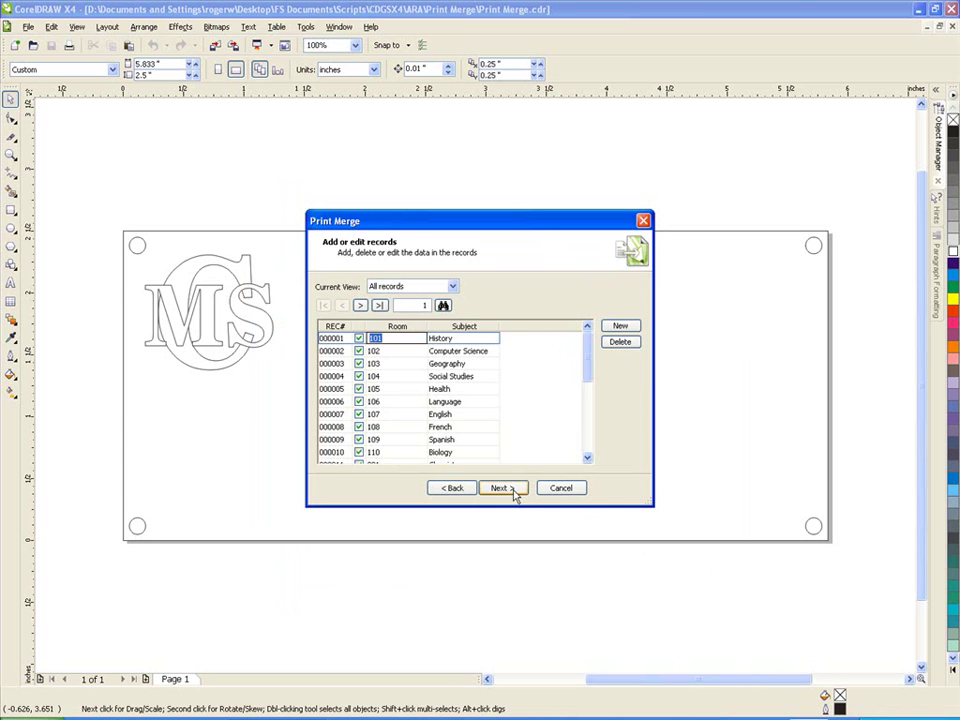
{"action": "mouse_move", "coordinate": [588, 347]}
{"action": "left_mouse_down"}
{"action": "mouse_move", "coordinate": [588, 418]}
{"action": "mouse_move", "coordinate": [588, 347]}
{"action": "left_mouse_up"}
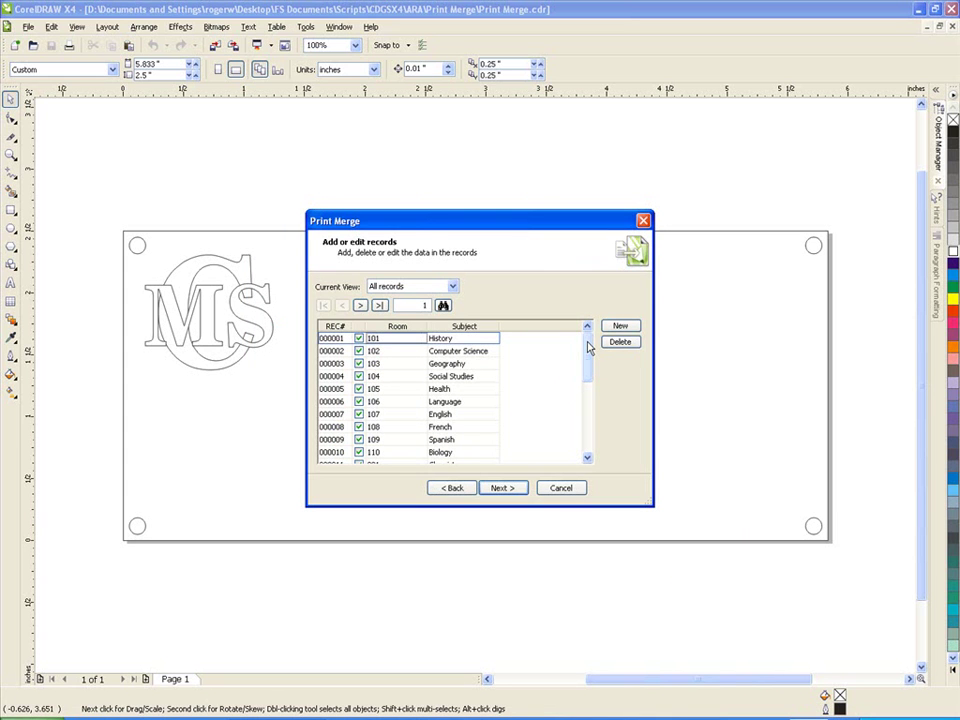
{"action": "left_click", "coordinate": [517, 495]}
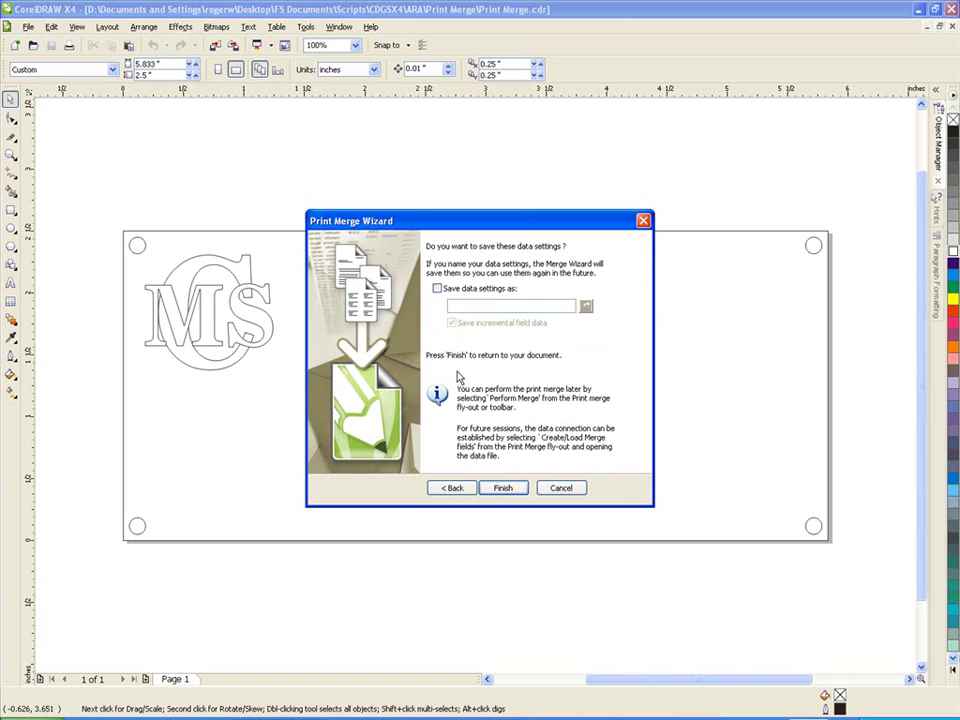
{"action": "left_click", "coordinate": [514, 492]}
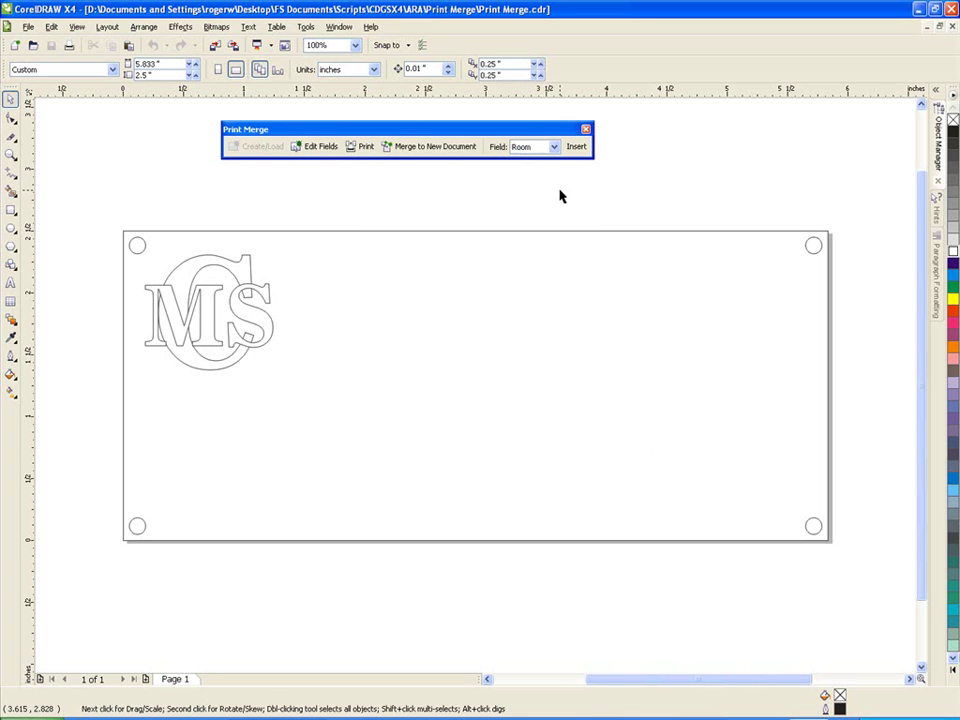
Step: Insert the Room merge field and move it to the upper part of the plate
{"action": "left_click", "coordinate": [554, 147]}
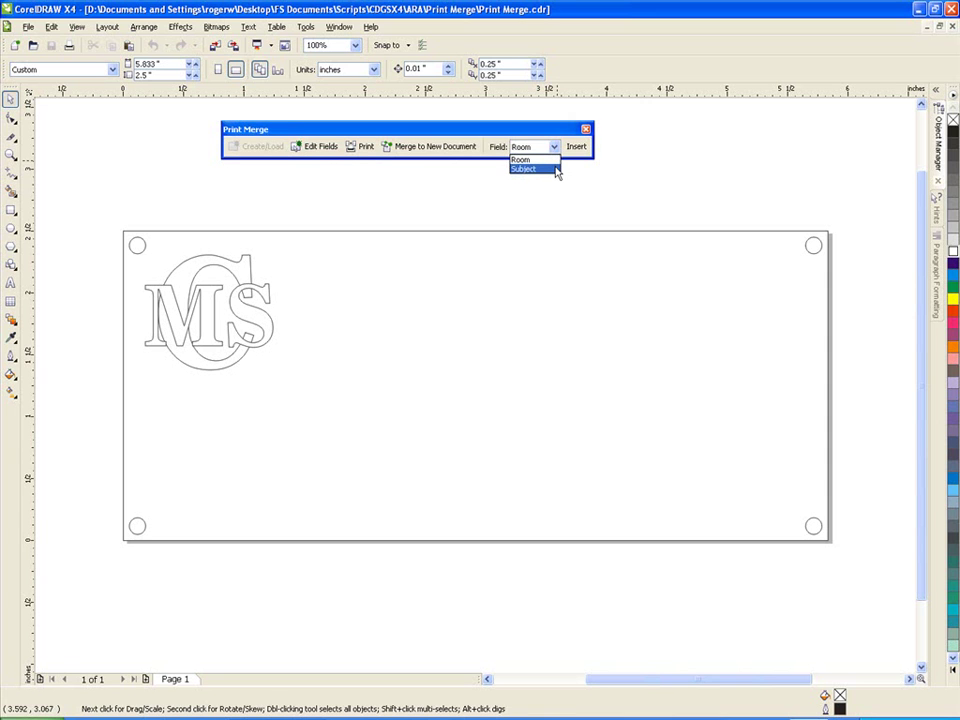
{"action": "left_click", "coordinate": [556, 160]}
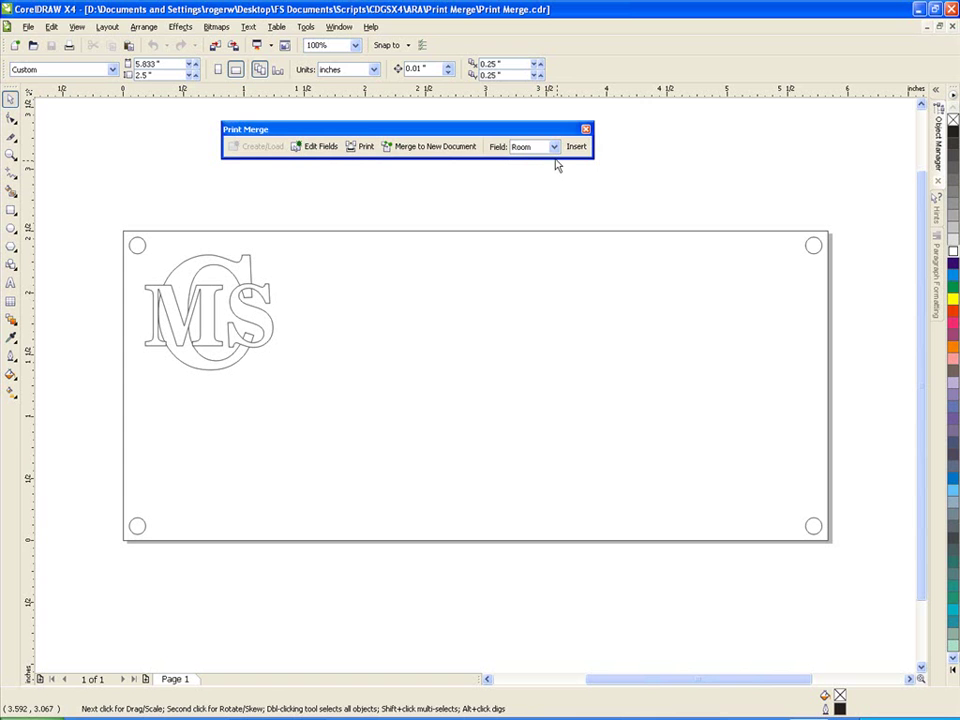
{"action": "left_click", "coordinate": [576, 147]}
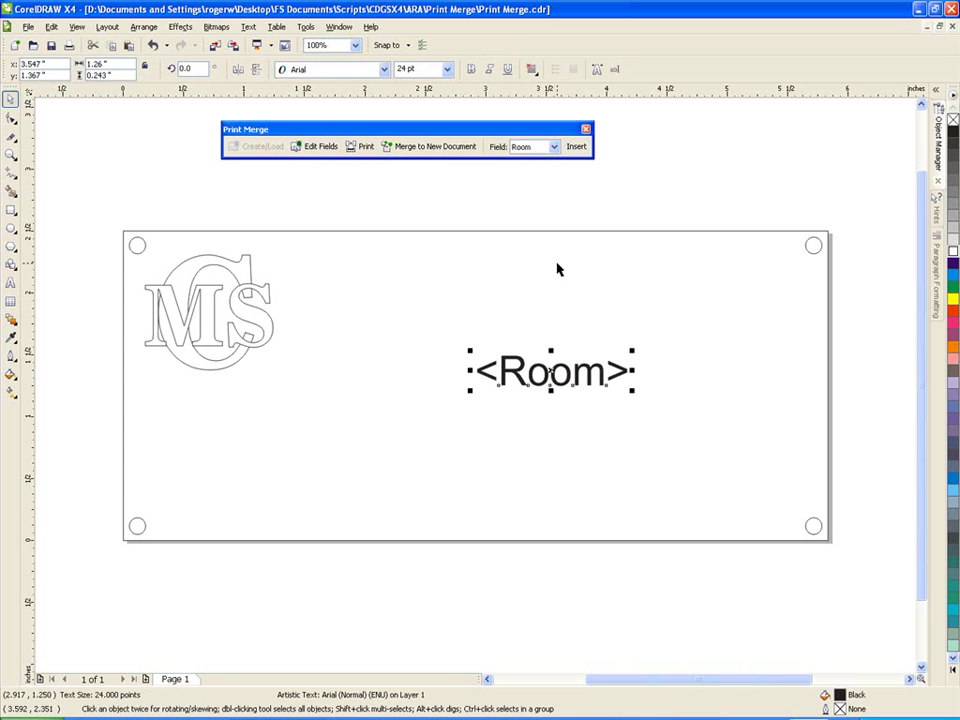
{"action": "left_click_drag", "start_coordinate": [554, 372], "coordinate": [507, 295]}
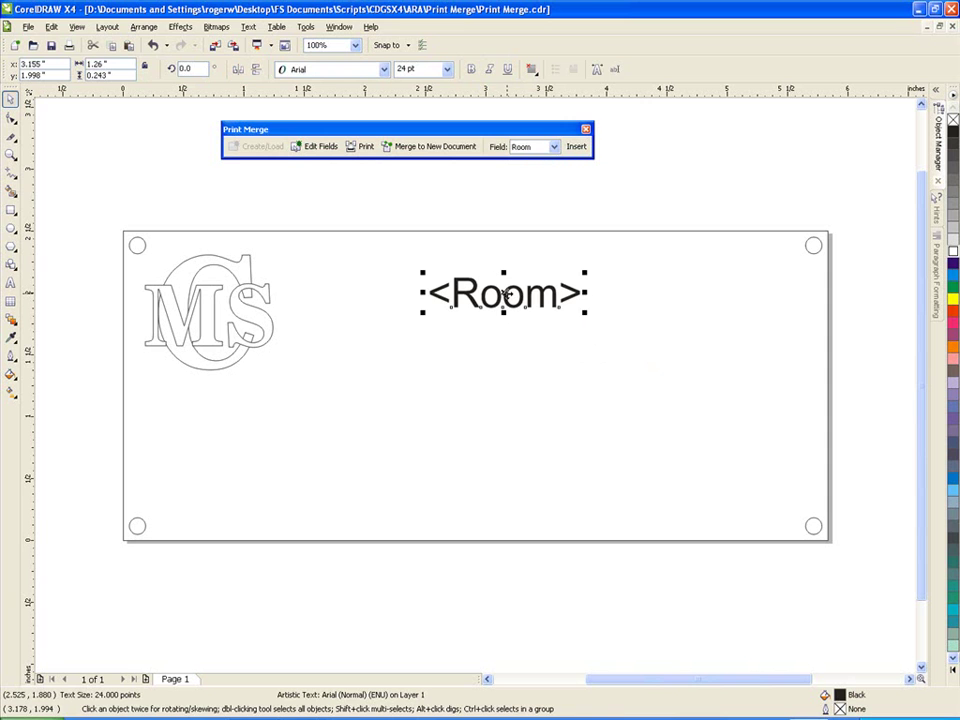
Step: Insert the Subject merge field and move it to the lower plate area
{"action": "left_click", "coordinate": [554, 147]}
{"action": "left_click", "coordinate": [537, 169]}
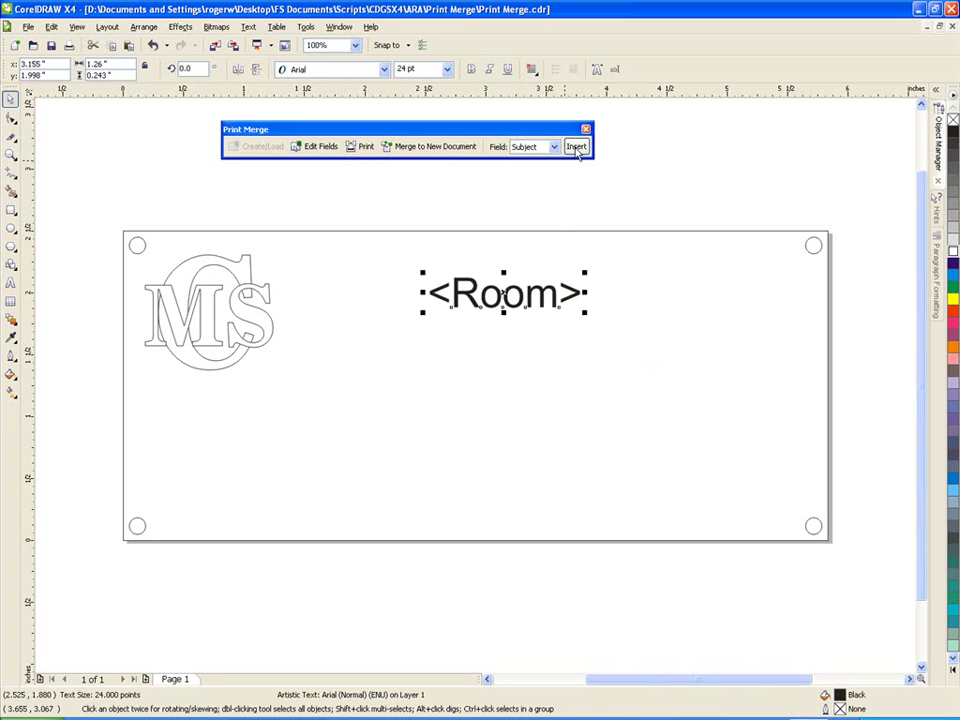
{"action": "left_click", "coordinate": [576, 148]}
{"action": "left_click_drag", "start_coordinate": [566, 382], "coordinate": [498, 485]}
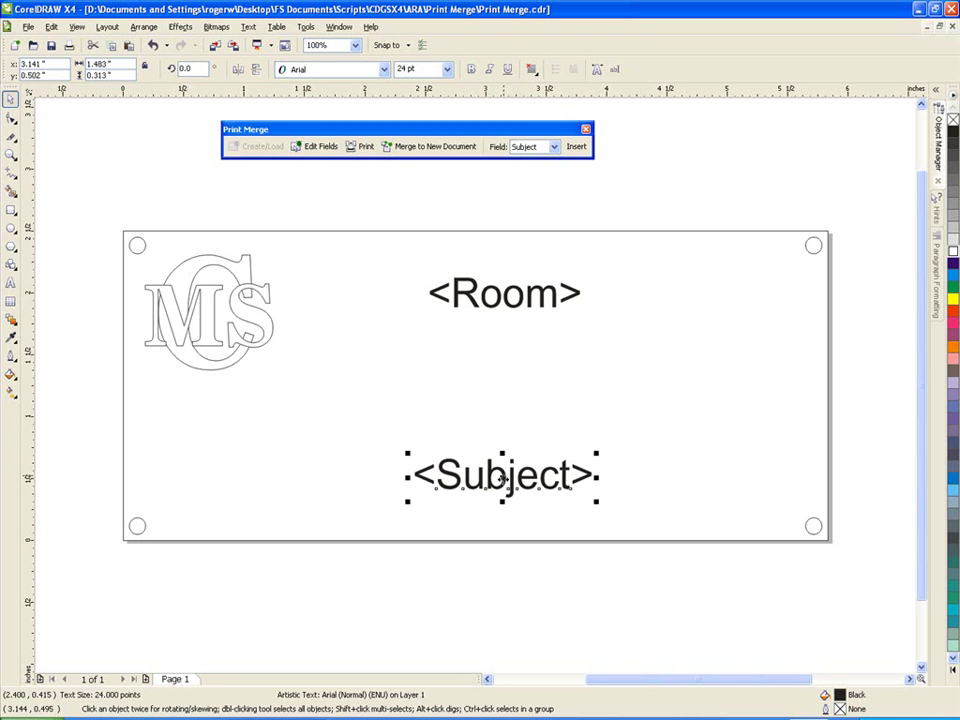
Step: Make the Room field 100 pt and reposition it on the plate
{"action": "left_click", "coordinate": [508, 295]}
{"action": "left_click", "coordinate": [447, 69]}
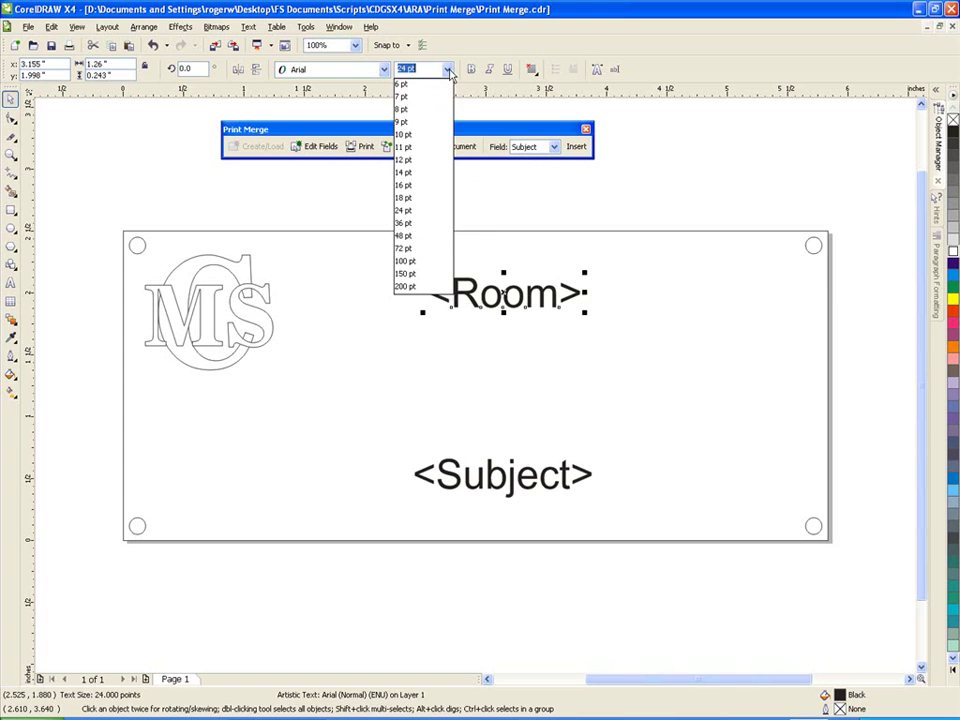
{"action": "left_click", "coordinate": [424, 261]}
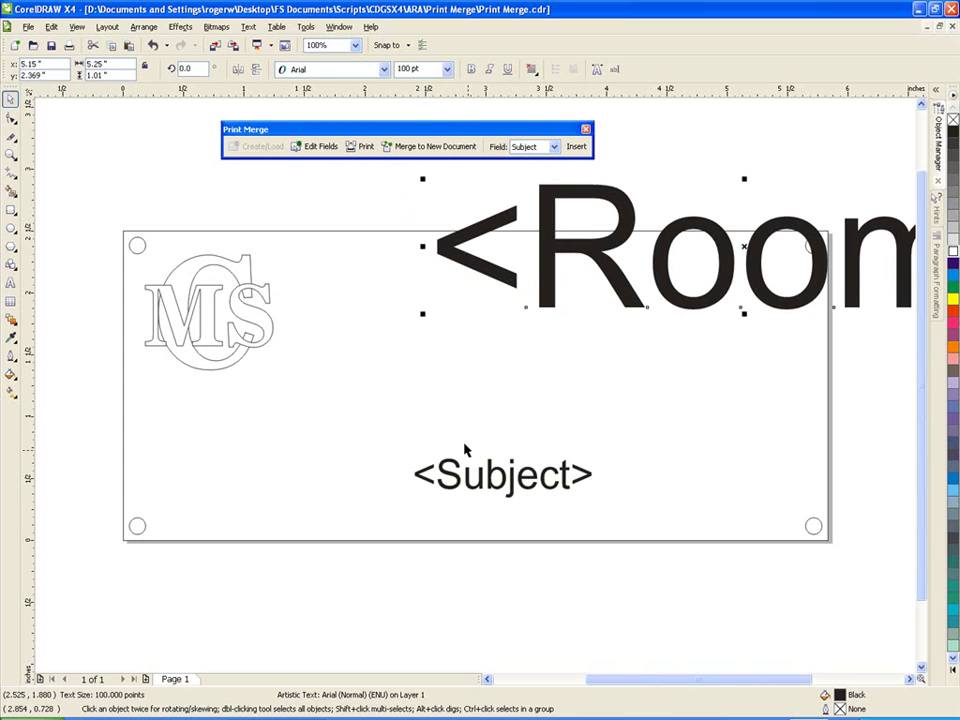
{"action": "left_click_drag", "start_coordinate": [724, 254], "coordinate": [466, 316]}
Step: Make the Subject field 48 pt and centre both fields, Subject beneath Room
{"action": "left_click", "coordinate": [494, 480]}
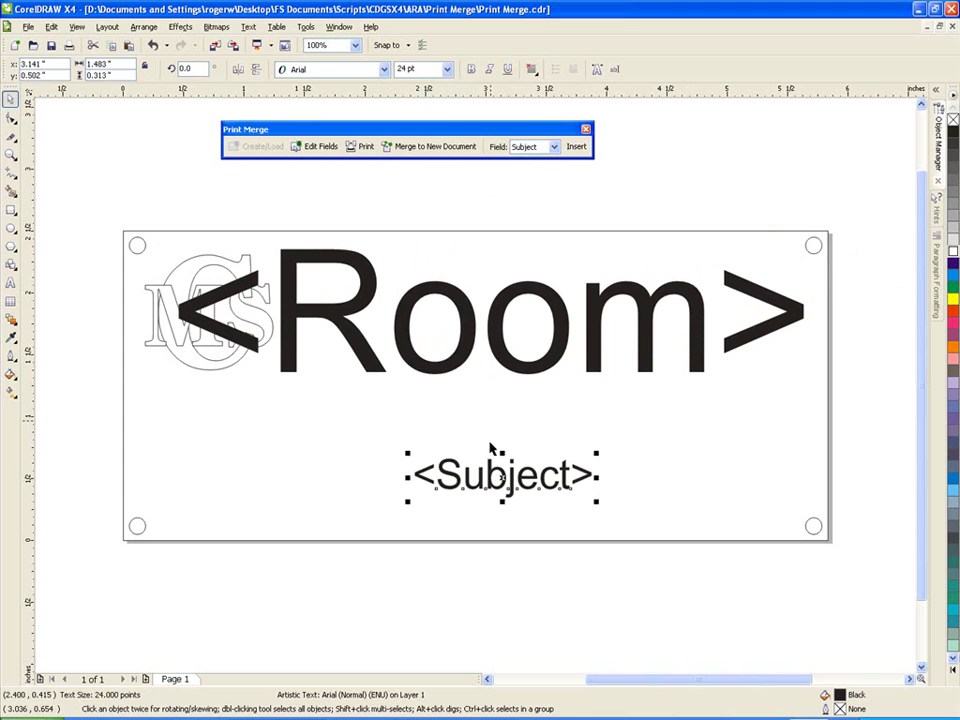
{"action": "left_click", "coordinate": [447, 69]}
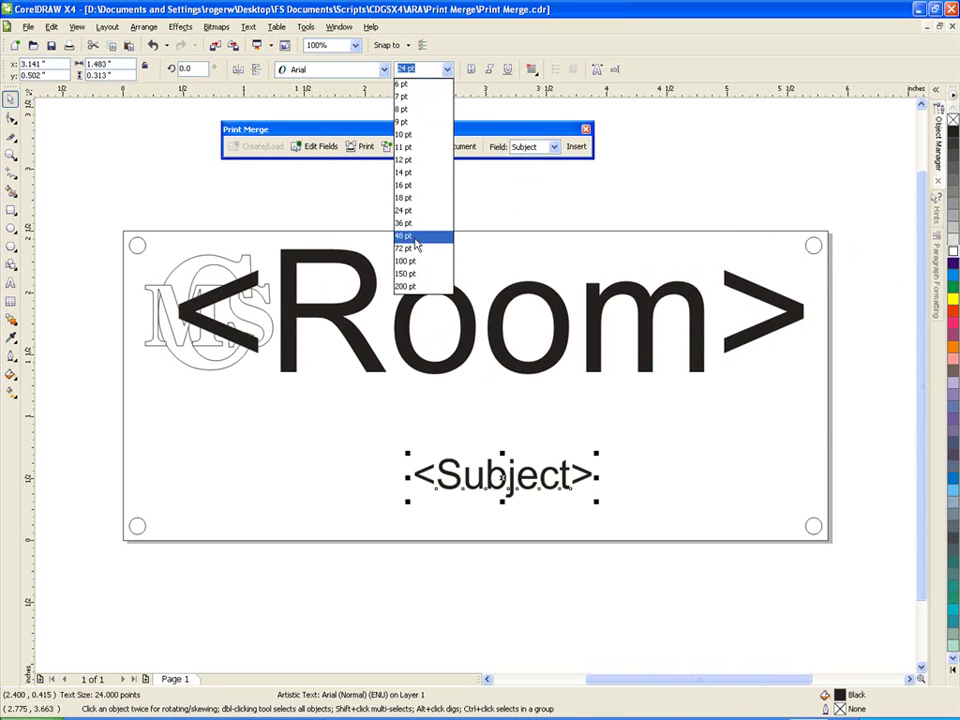
{"action": "left_click", "coordinate": [418, 236]}
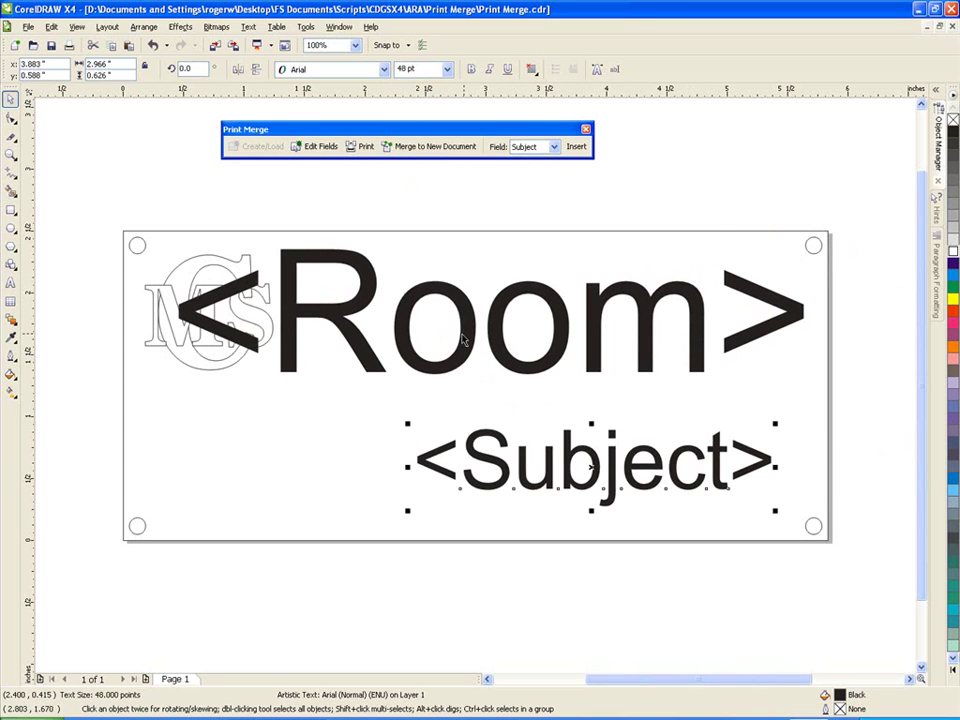
{"action": "left_click", "coordinate": [467, 339], "text": "shift"}
{"action": "key", "text": "c"}
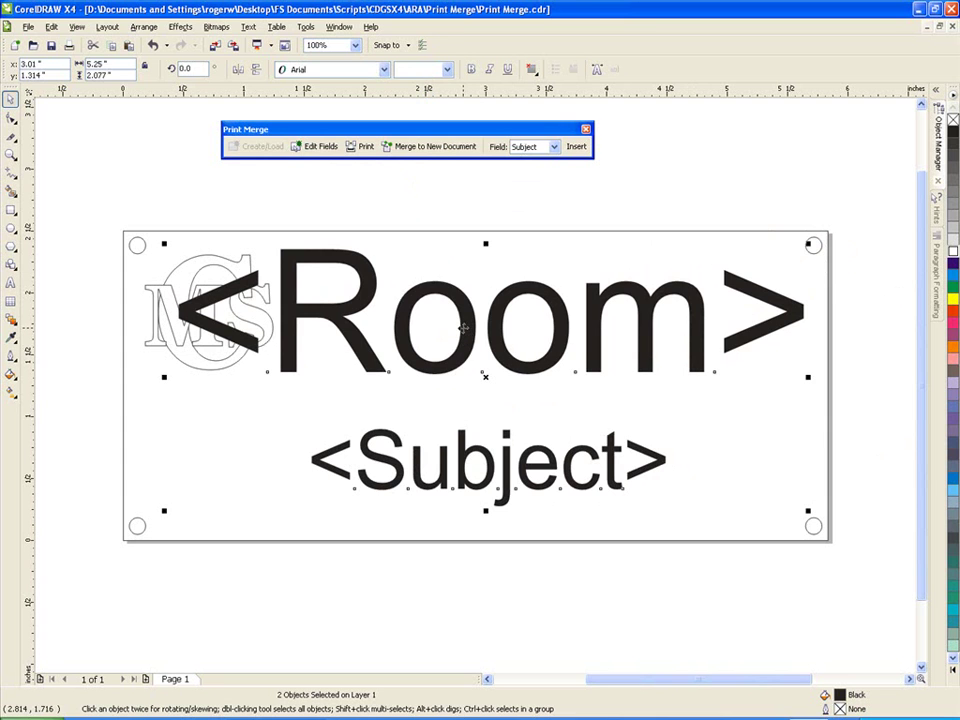
{"action": "left_click", "coordinate": [531, 69]}
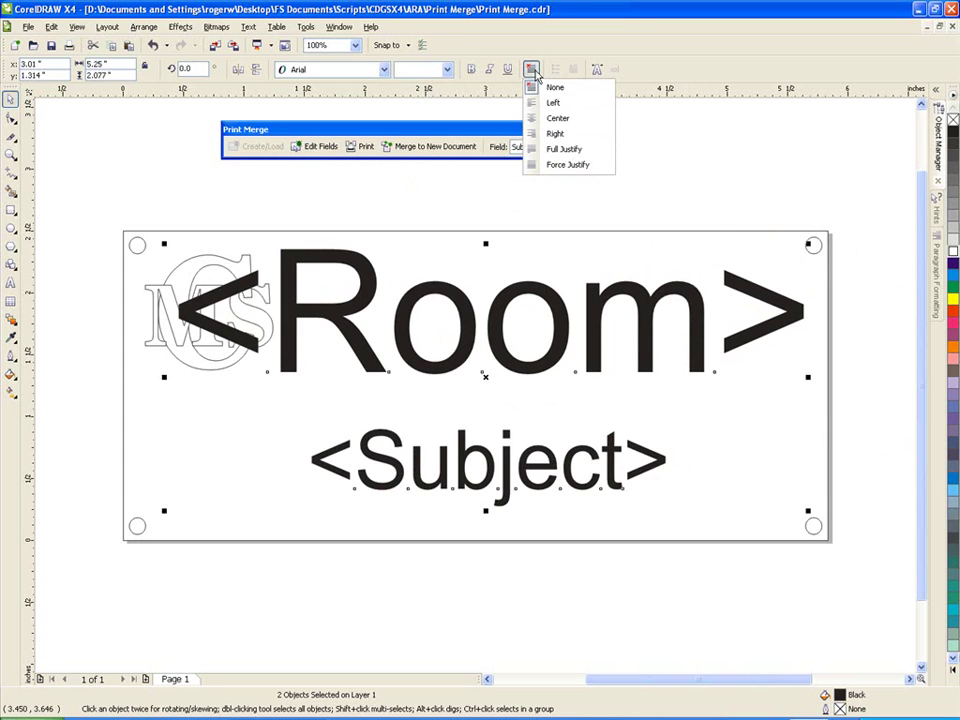
{"action": "left_click", "coordinate": [556, 118]}
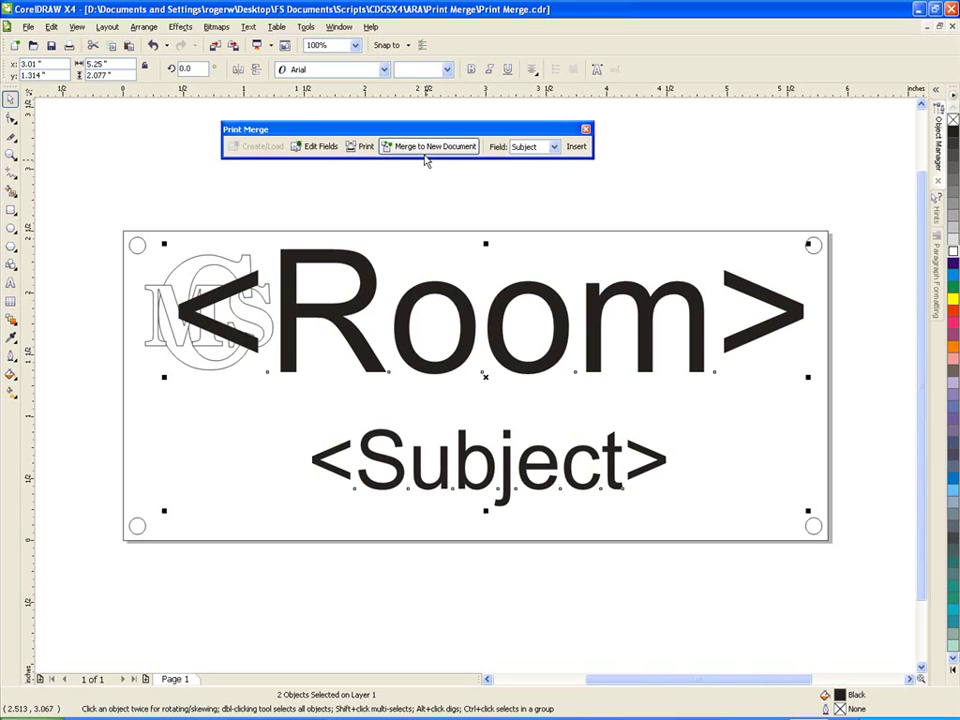
Step: Merge into a new 24-page document and page back to the 102 Computer Science plate
{"action": "left_click", "coordinate": [440, 150]}
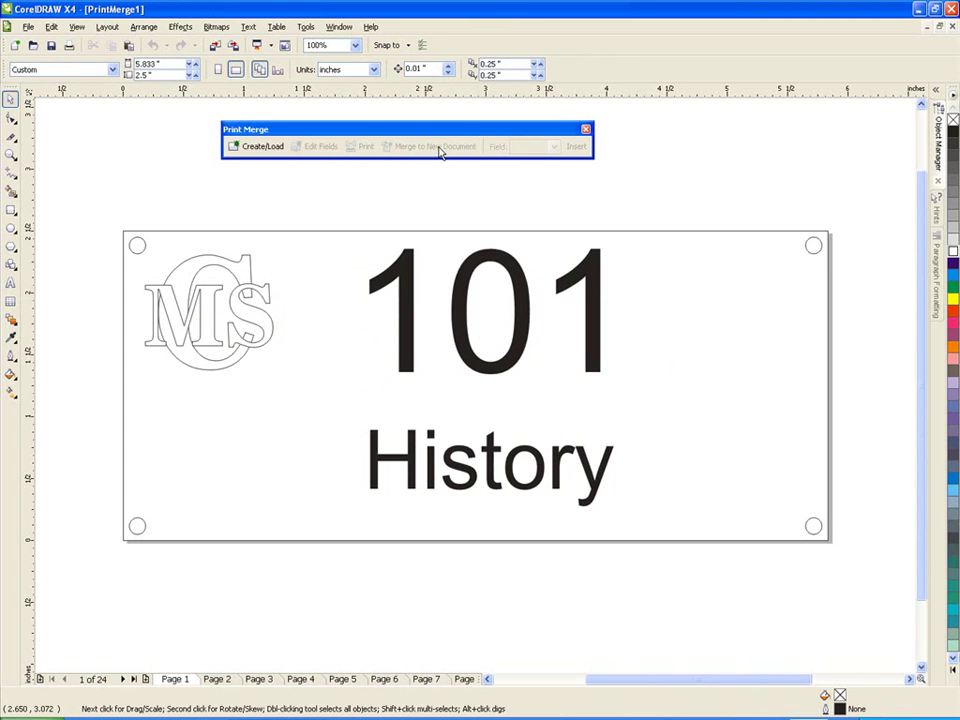
{"action": "key", "text": "Page_Down"}
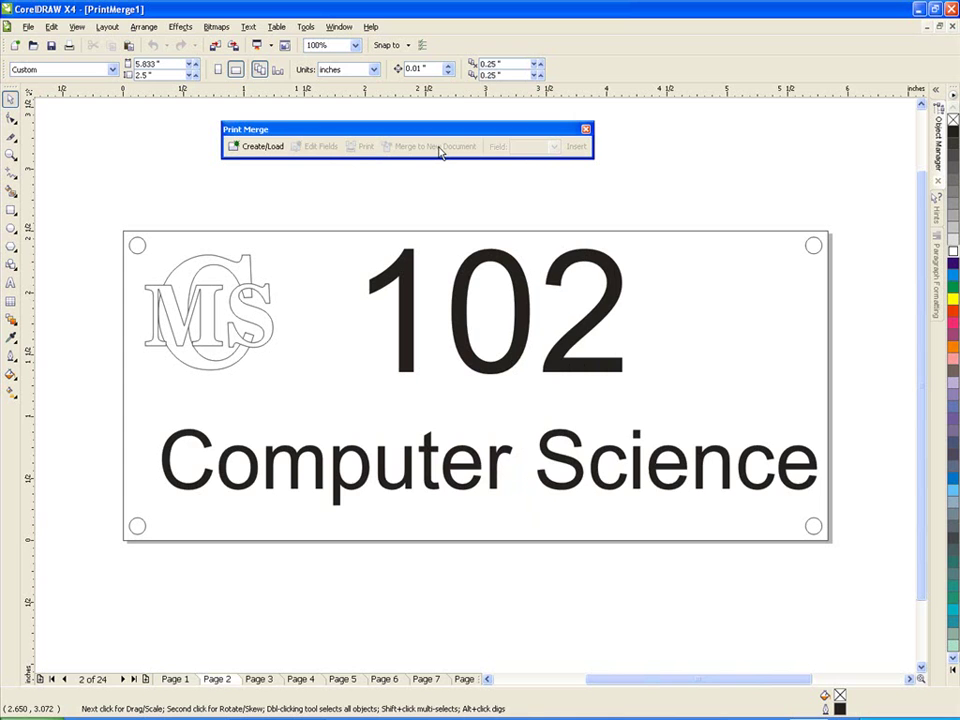
{"action": "key", "text": "Page_Down"}
{"action": "key", "text": "Page_Down"}
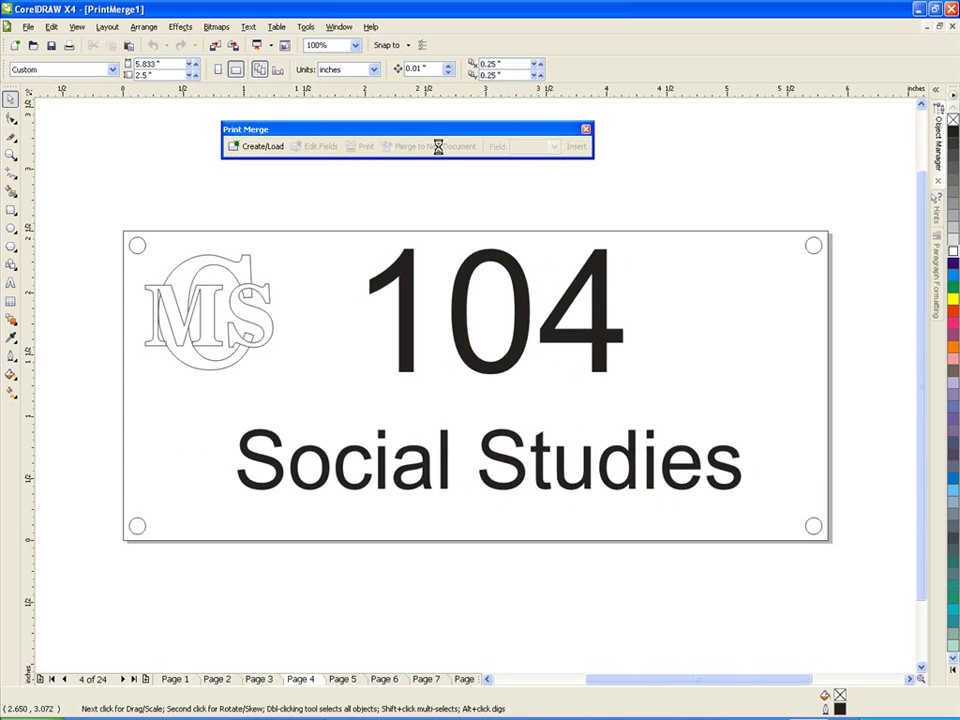
{"action": "key", "text": "Page_Down"}
{"action": "key", "text": "Page_Down"}
{"action": "key", "text": "Page_Down"}
{"action": "key", "text": "Page_Down"}
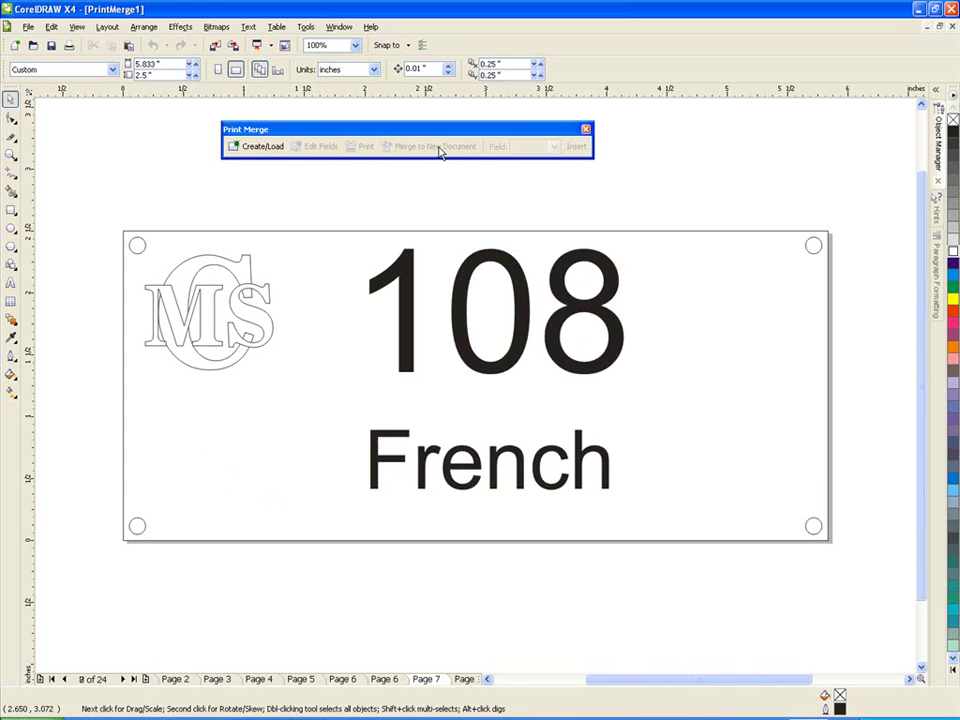
{"action": "key", "text": "Page_Down"}
{"action": "key", "text": "Page_Down"}
{"action": "key", "text": "Page_Up"}
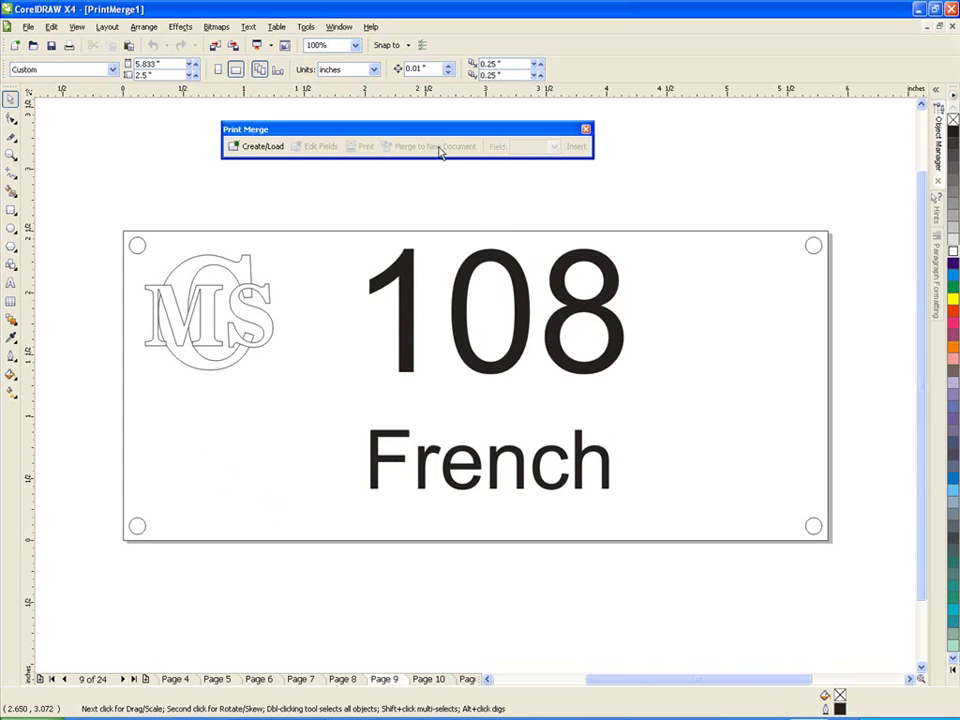
{"action": "key", "text": "Page_Up"}
{"action": "key", "text": "Page_Up"}
{"action": "key", "text": "Page_Up"}
{"action": "key", "text": "Page_Up"}
{"action": "key", "text": "Page_Up"}
{"action": "key", "text": "Page_Up"}
{"action": "key", "text": "Page_Up"}
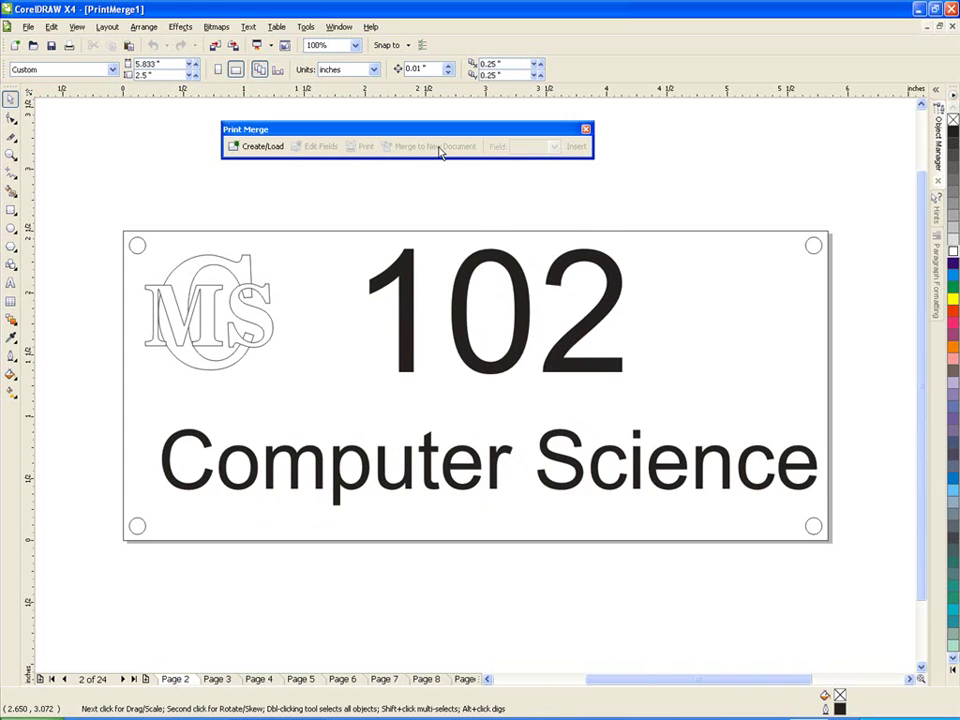
Step: Set the printer paper to 11x17 landscape and open Print Preview
{"action": "left_click", "coordinate": [29, 27]}
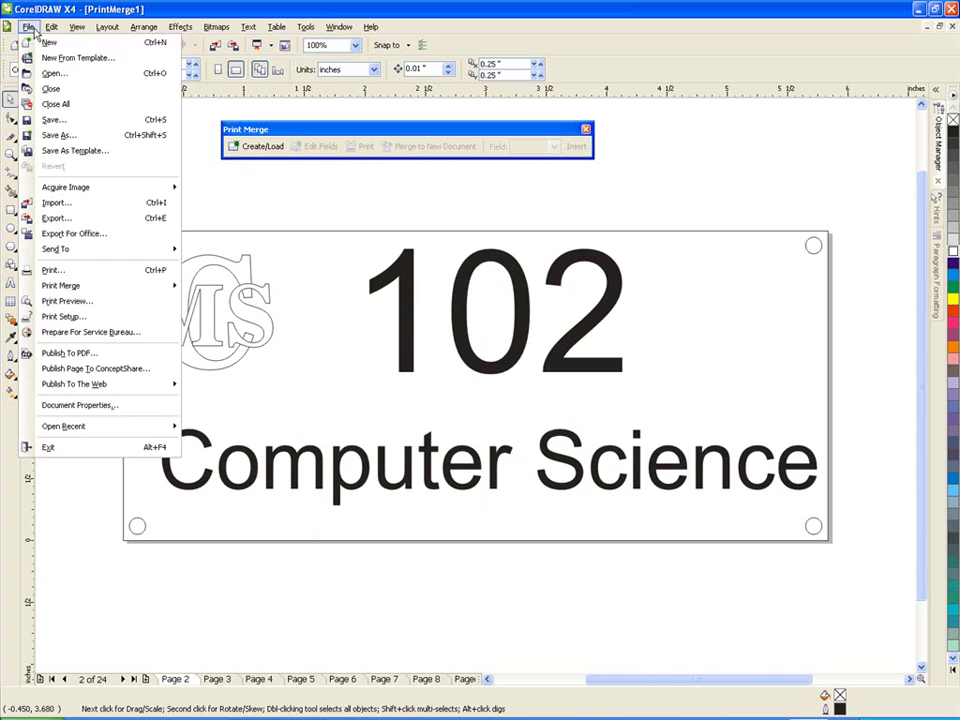
{"action": "left_click", "coordinate": [73, 271]}
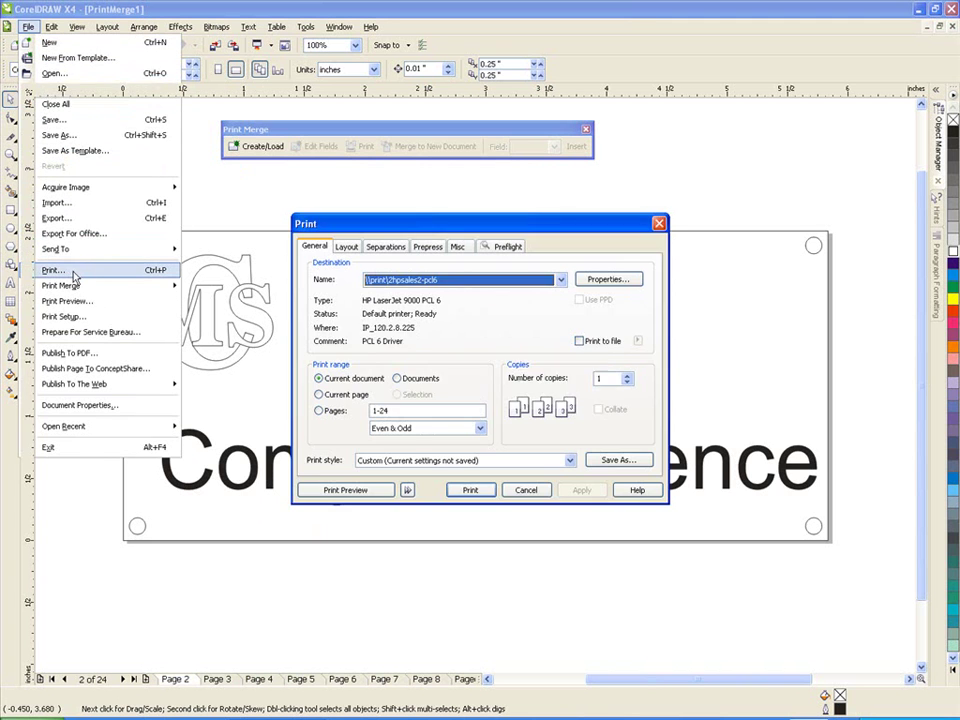
{"action": "left_click", "coordinate": [451, 388]}
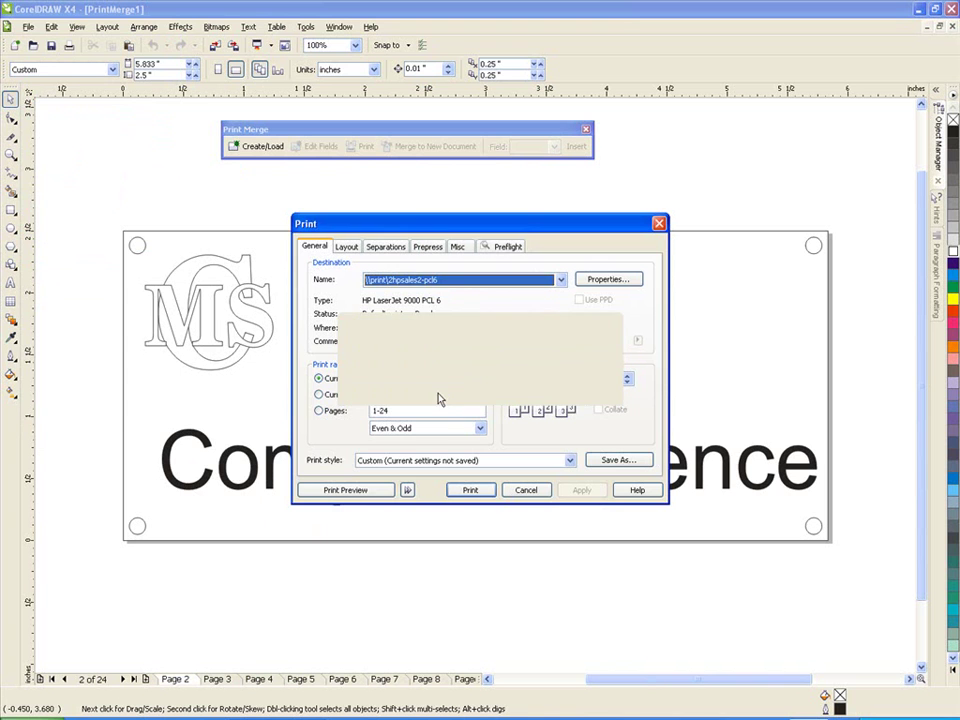
{"action": "left_click", "coordinate": [583, 284]}
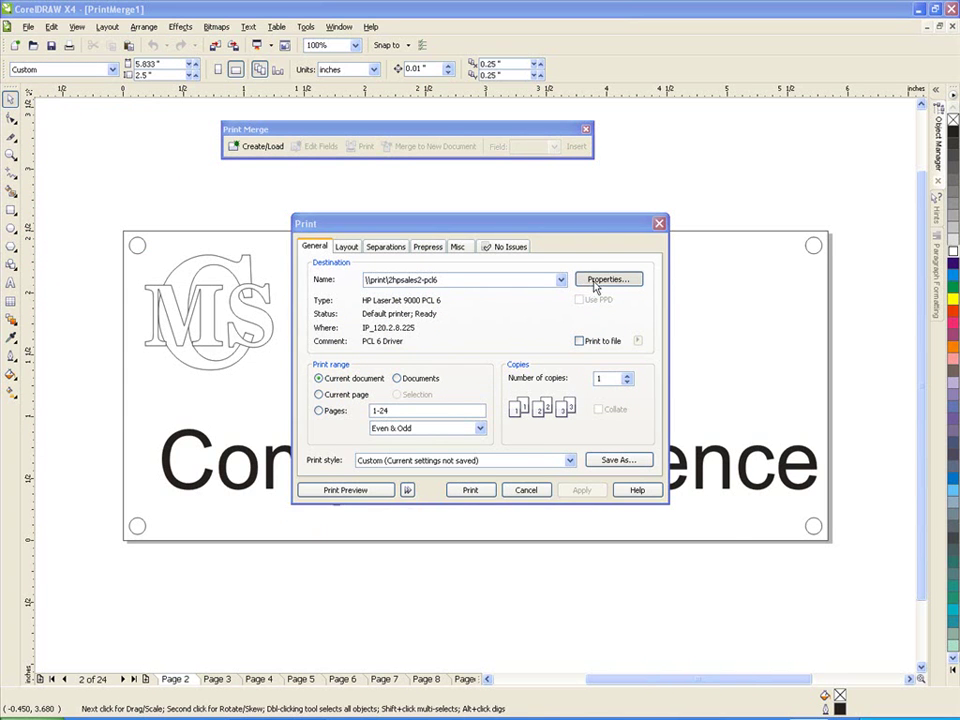
{"action": "left_click", "coordinate": [600, 486]}
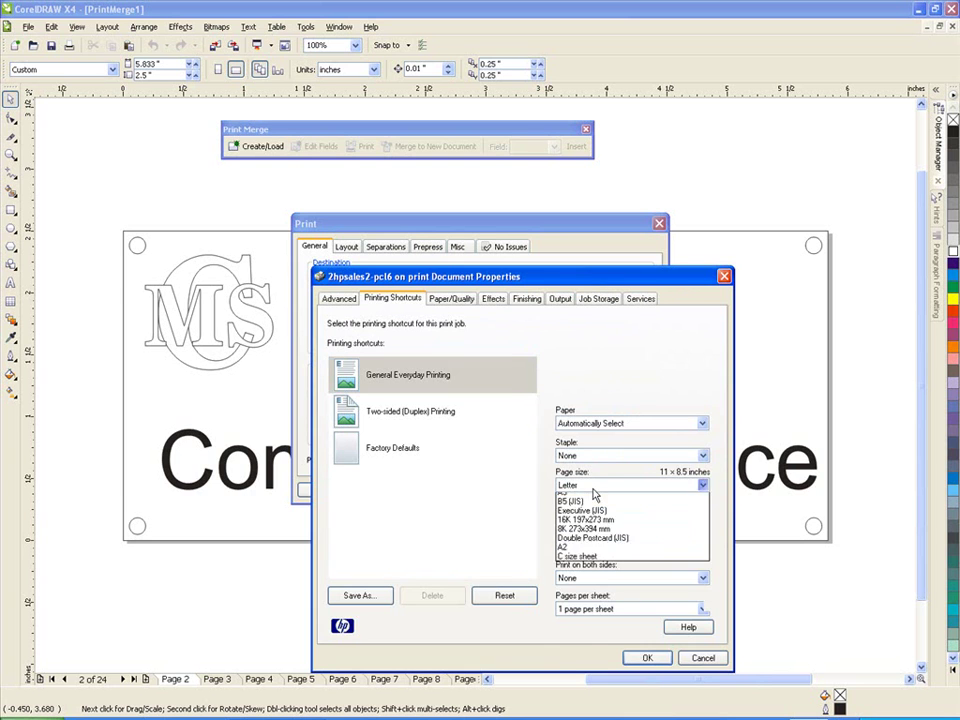
{"action": "left_click", "coordinate": [585, 543]}
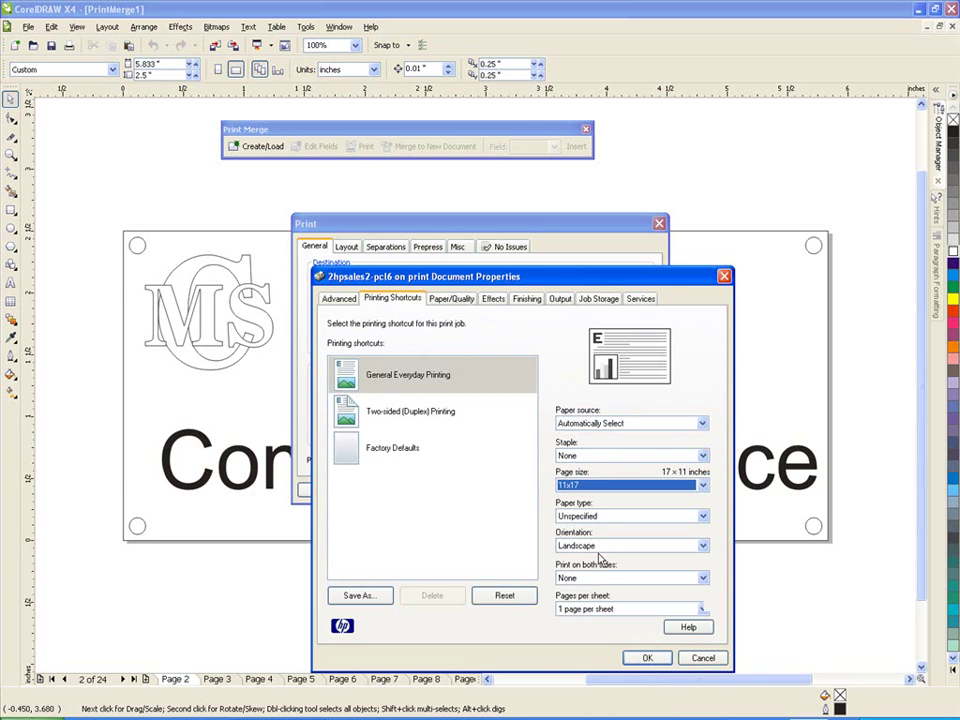
{"action": "left_click", "coordinate": [646, 658]}
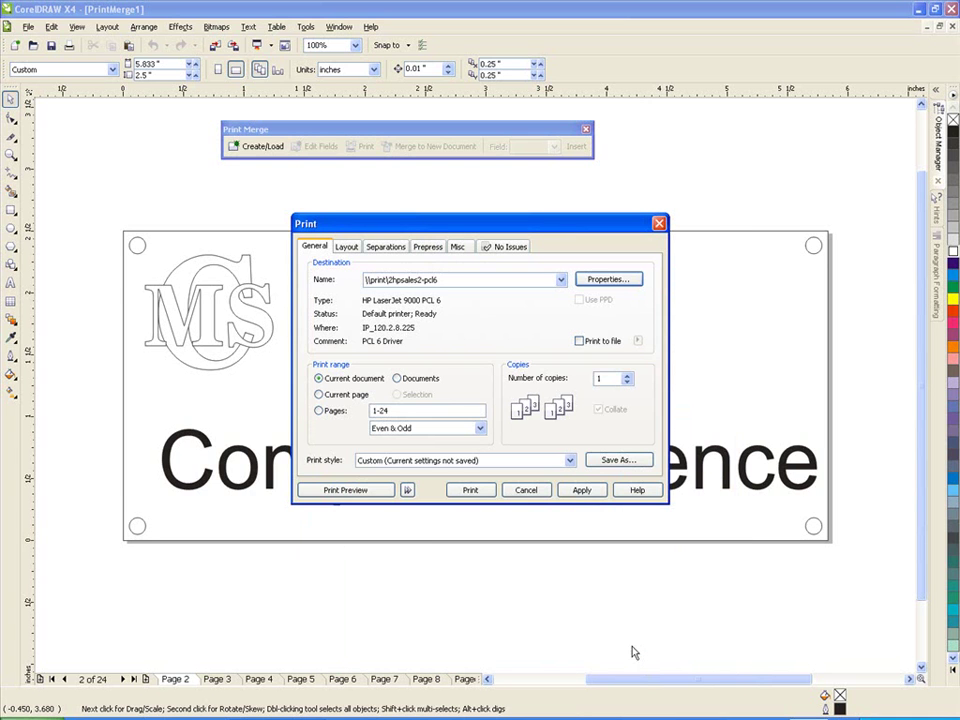
{"action": "left_click", "coordinate": [384, 491]}
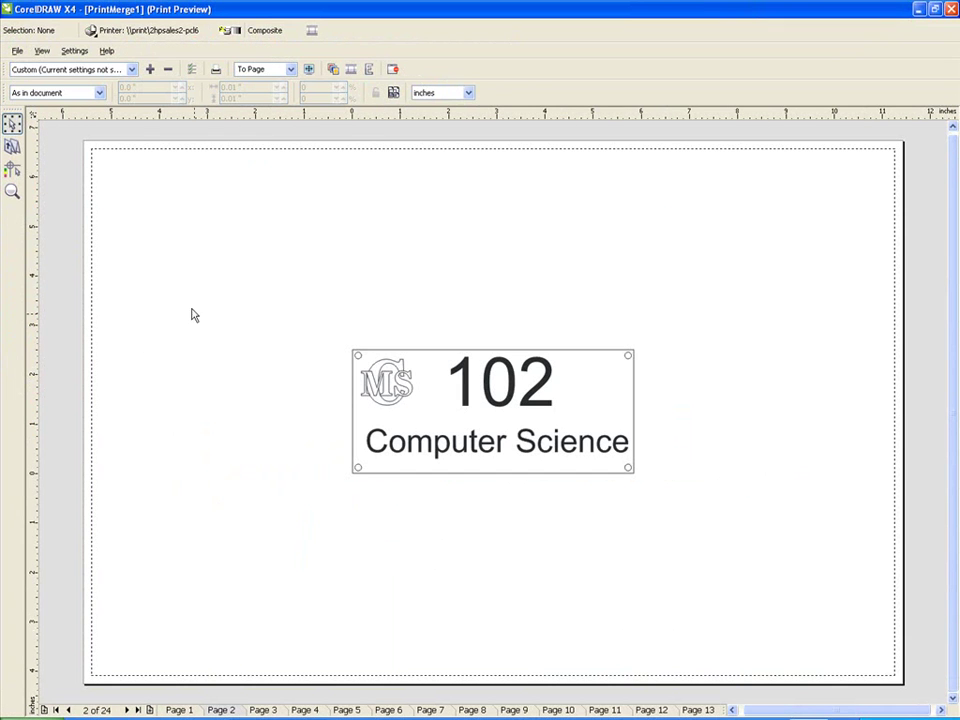
Step: Impose the door plates three across and four down on the sheet
{"action": "left_click", "coordinate": [12, 146]}
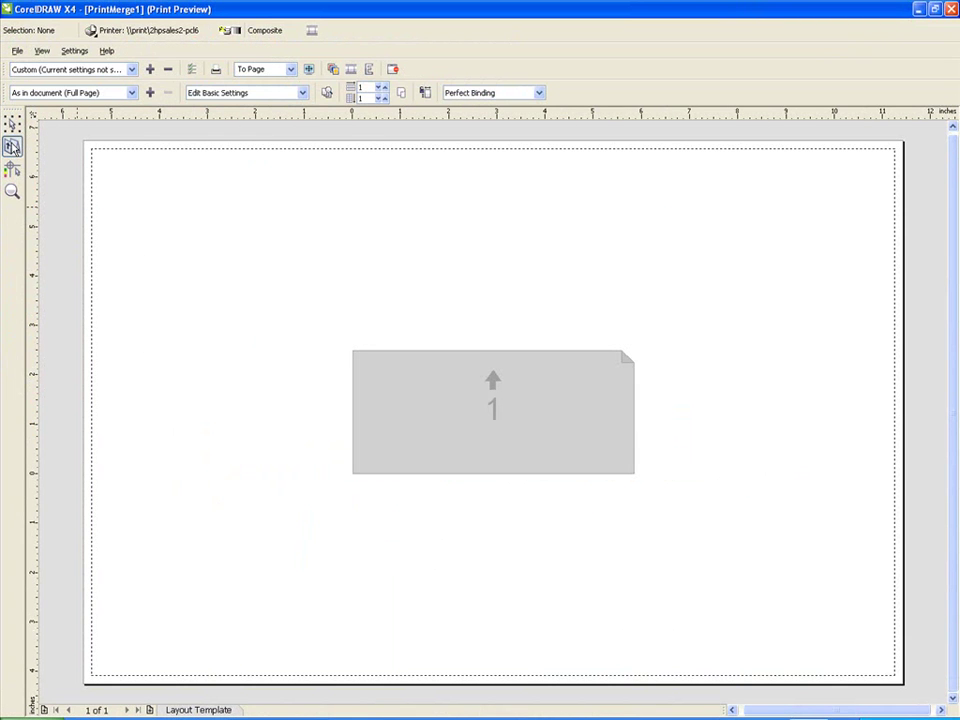
{"action": "left_click", "coordinate": [383, 88]}
{"action": "left_click", "coordinate": [383, 88]}
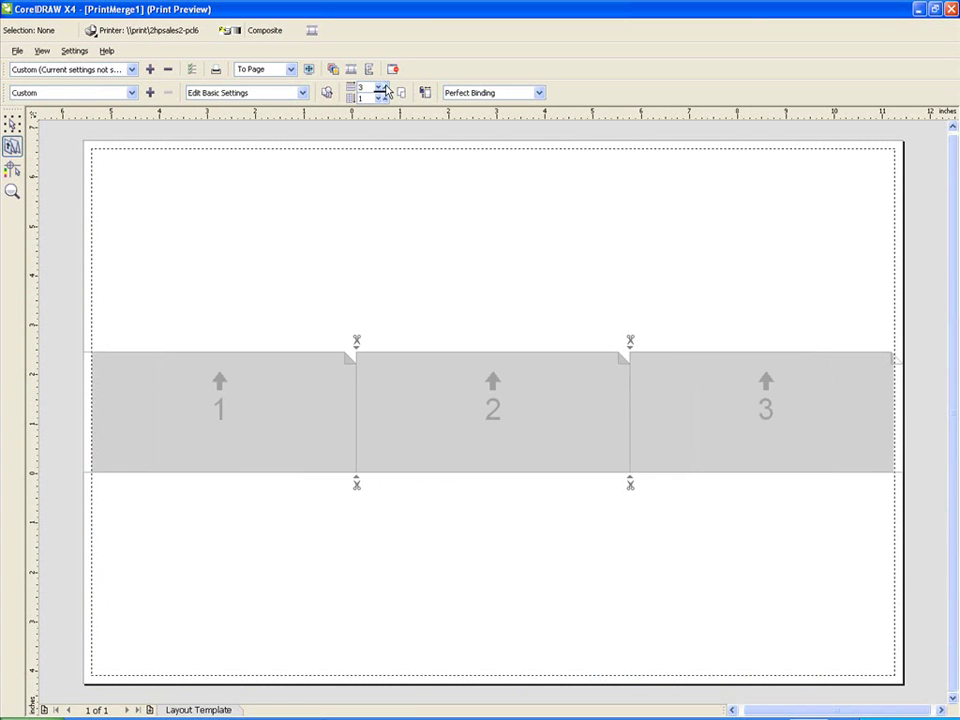
{"action": "left_click", "coordinate": [382, 96]}
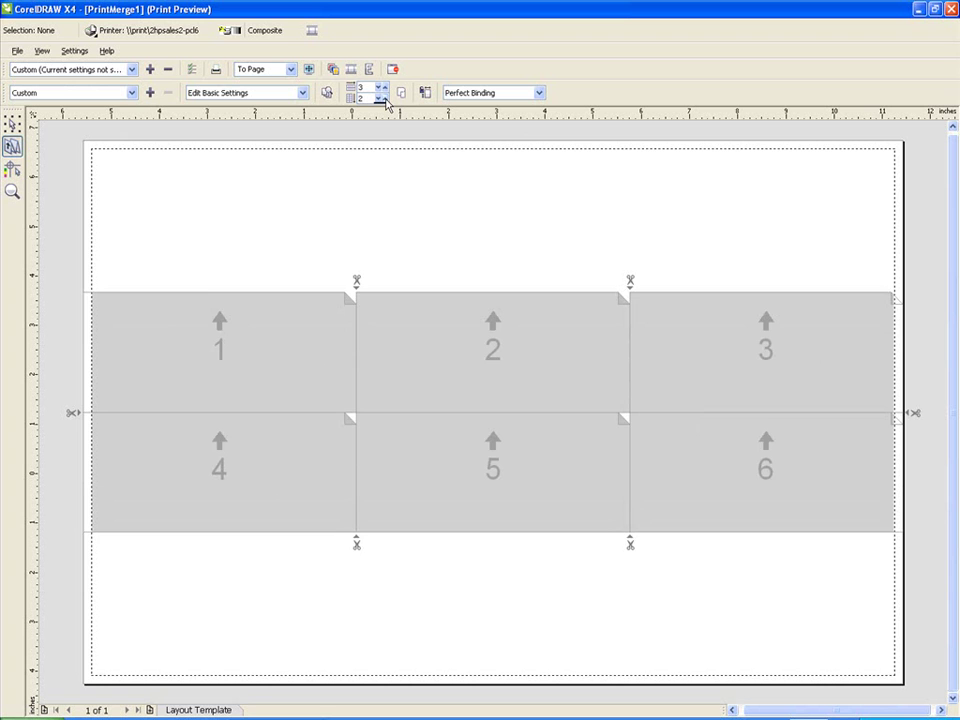
{"action": "left_click", "coordinate": [382, 96]}
{"action": "left_click", "coordinate": [382, 96]}
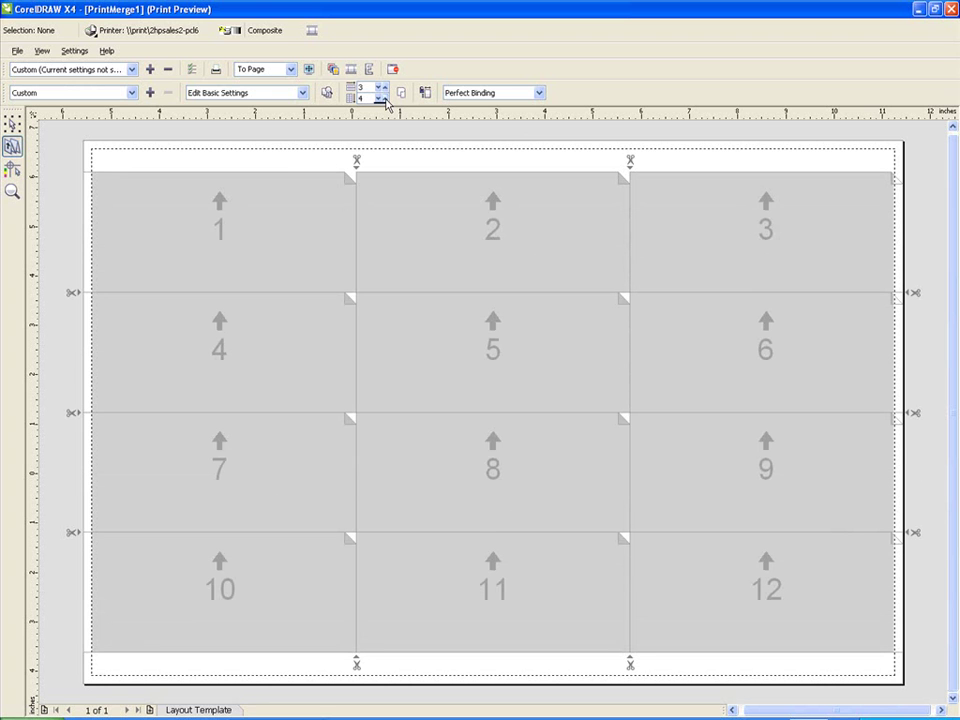
{"action": "left_click", "coordinate": [13, 123]}
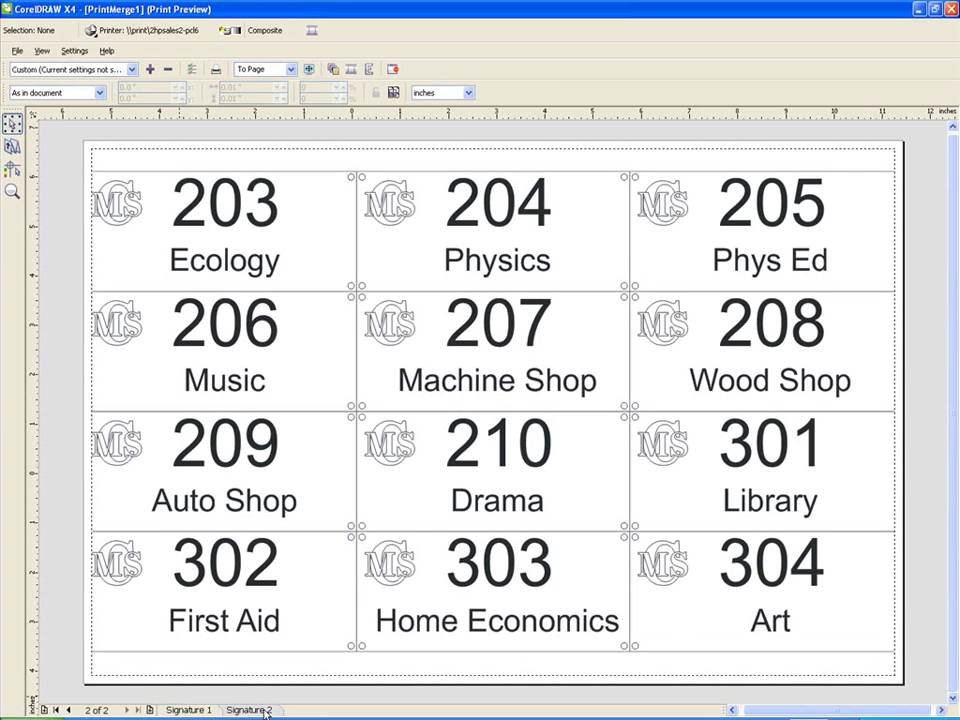
Step: Print the first sheet of twelve plates, rooms 101–202
{"action": "left_click", "coordinate": [207, 709]}
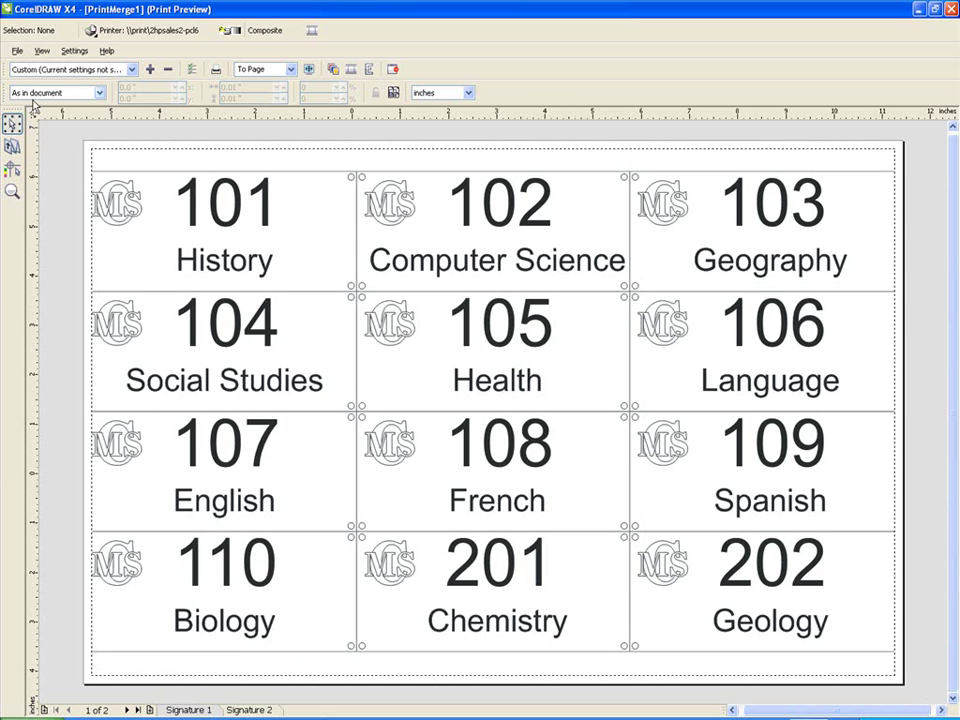
{"action": "left_click", "coordinate": [17, 50]}
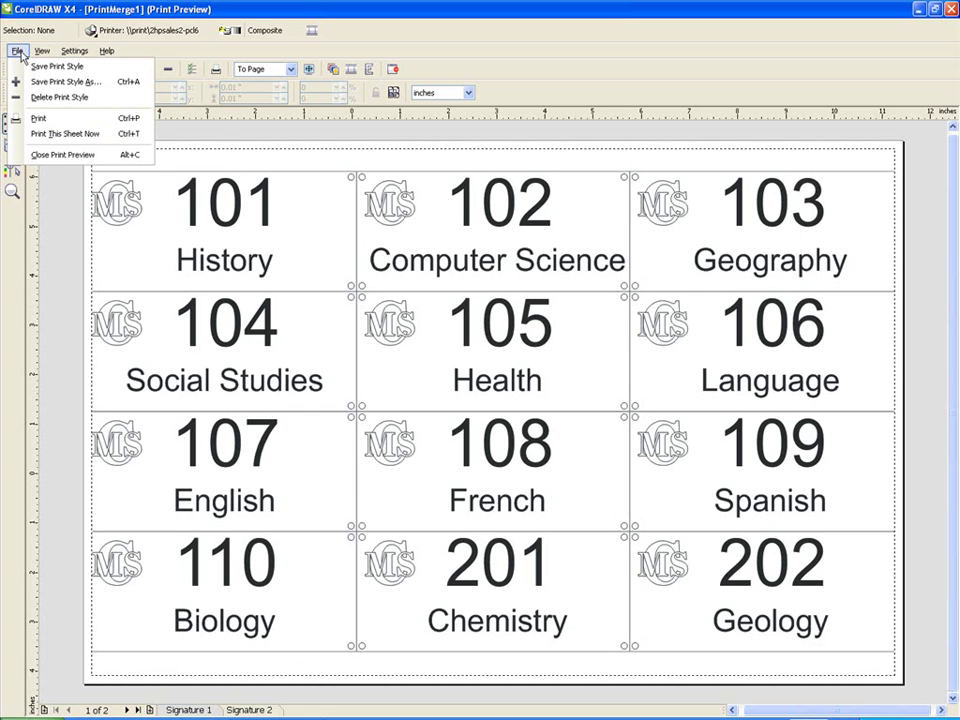
{"action": "left_click", "coordinate": [70, 133]}
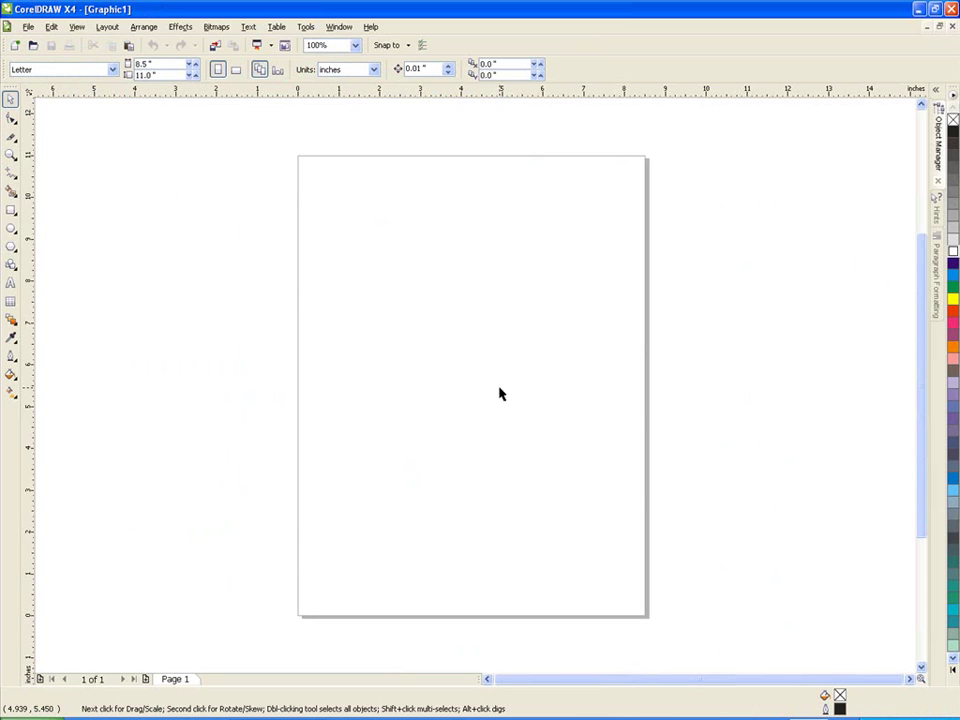
Step: Open the recent file black and white.cdr, then bring up the print merge options
{"action": "left_click", "coordinate": [28, 26]}
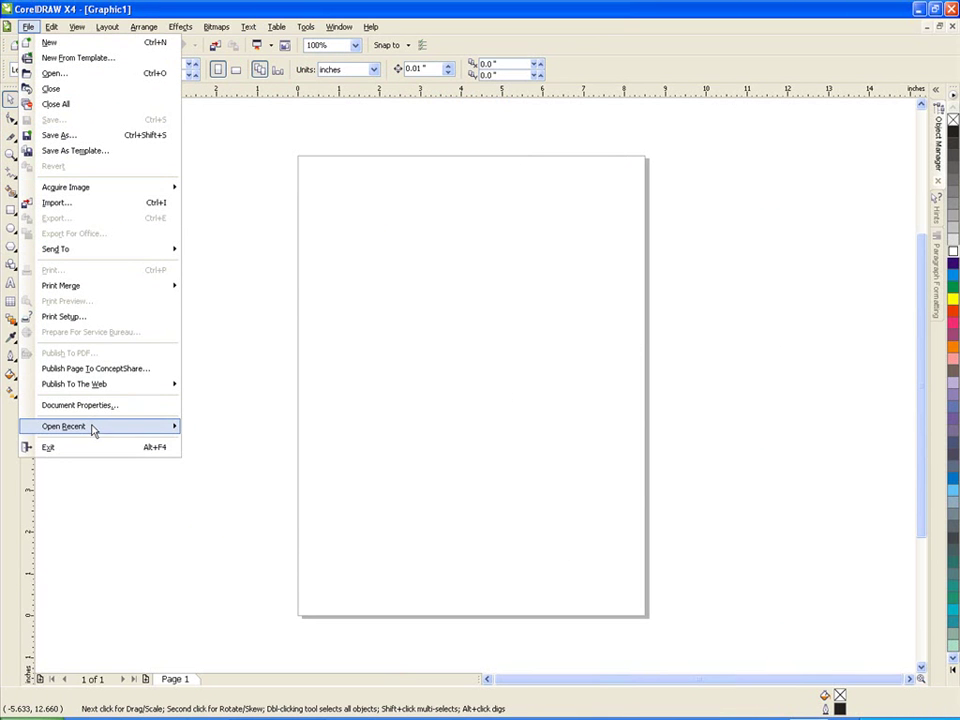
{"action": "mouse_move", "coordinate": [93, 430]}
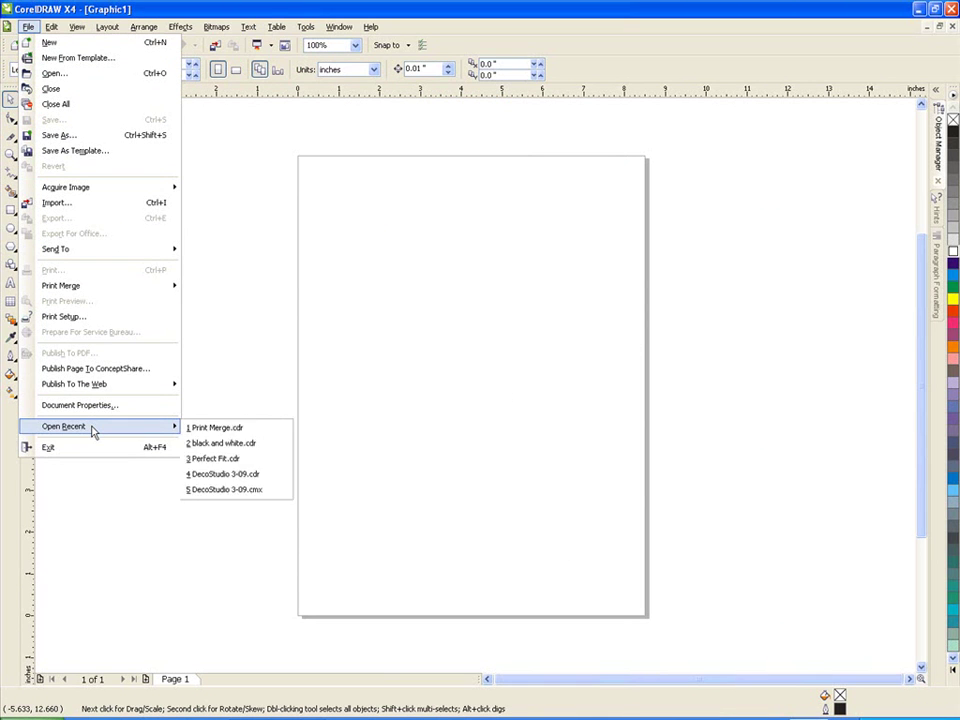
{"action": "left_click", "coordinate": [222, 444]}
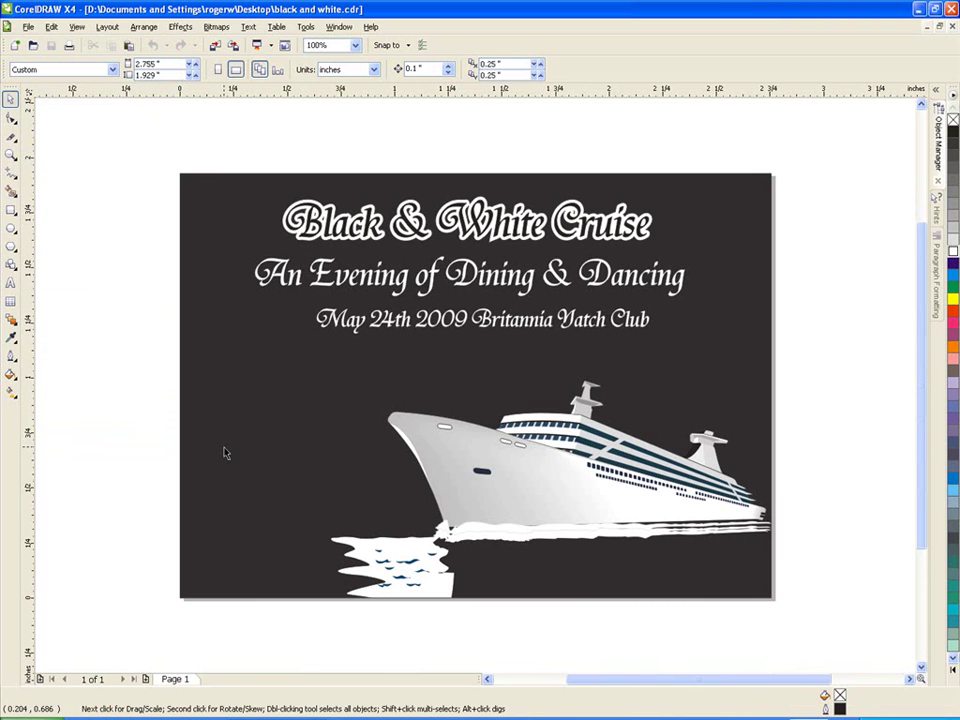
{"action": "left_click", "coordinate": [29, 27]}
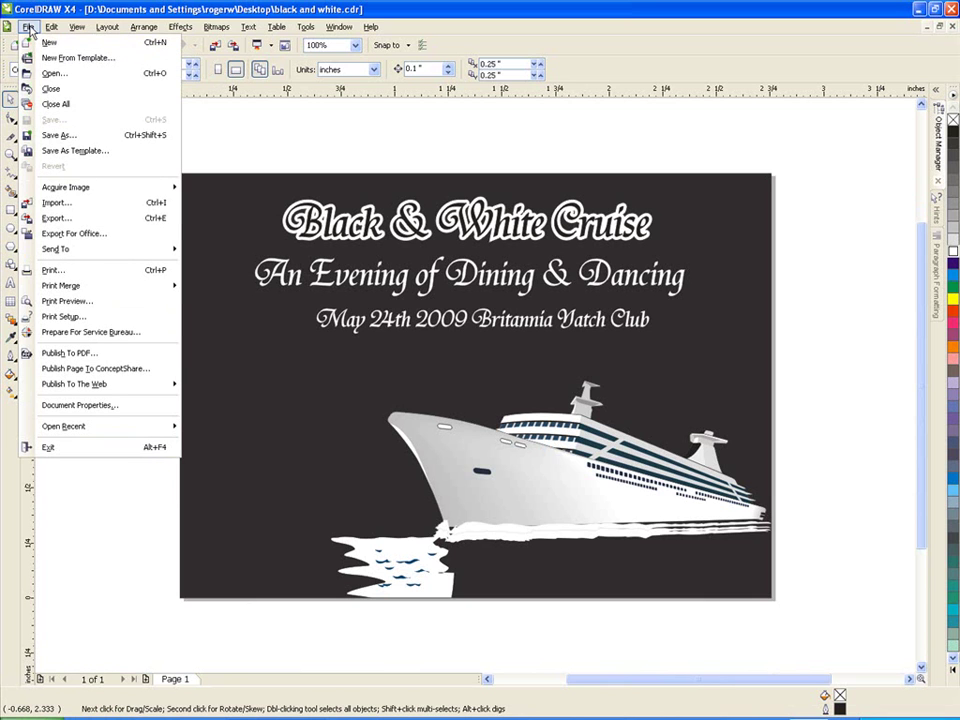
Step: Start a new print merge field list and add a numeric field named Ticket
{"action": "mouse_move", "coordinate": [143, 285]}
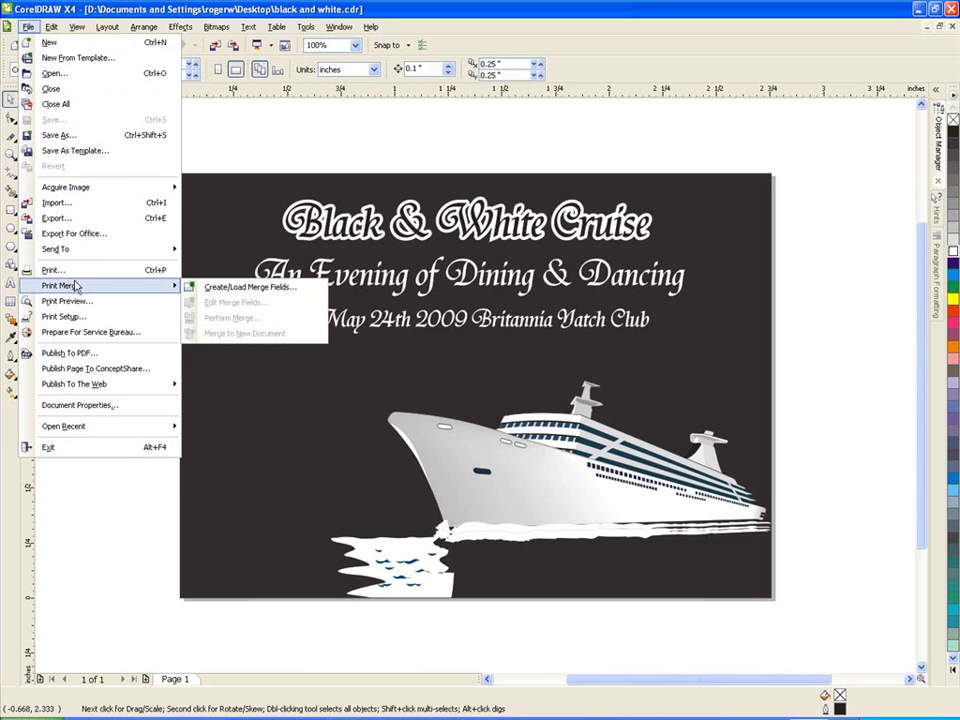
{"action": "left_click", "coordinate": [233, 289]}
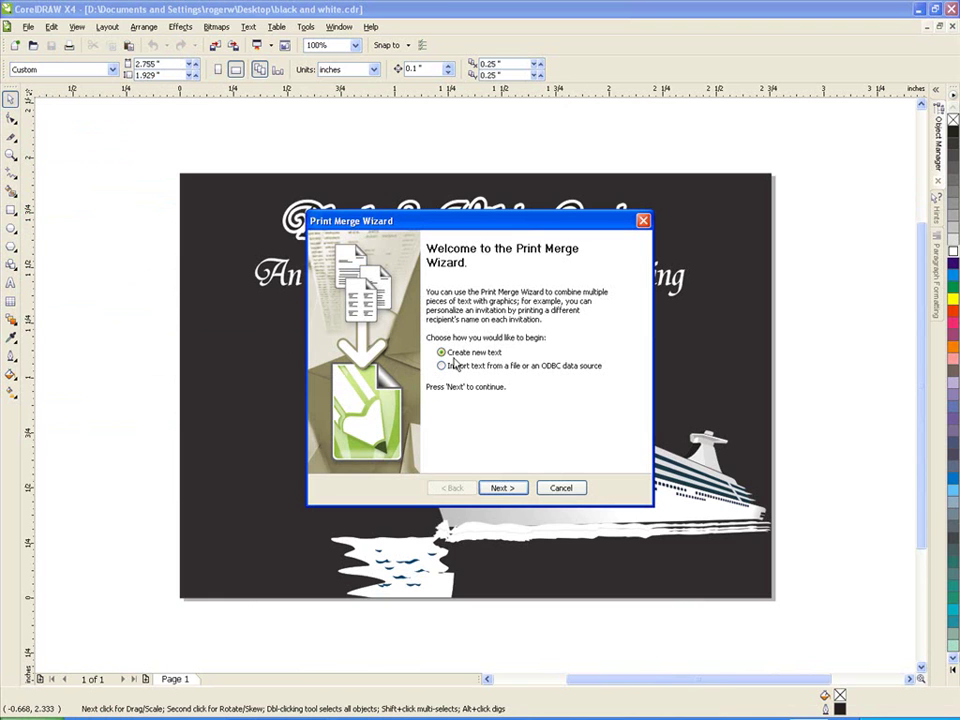
{"action": "left_click", "coordinate": [502, 488]}
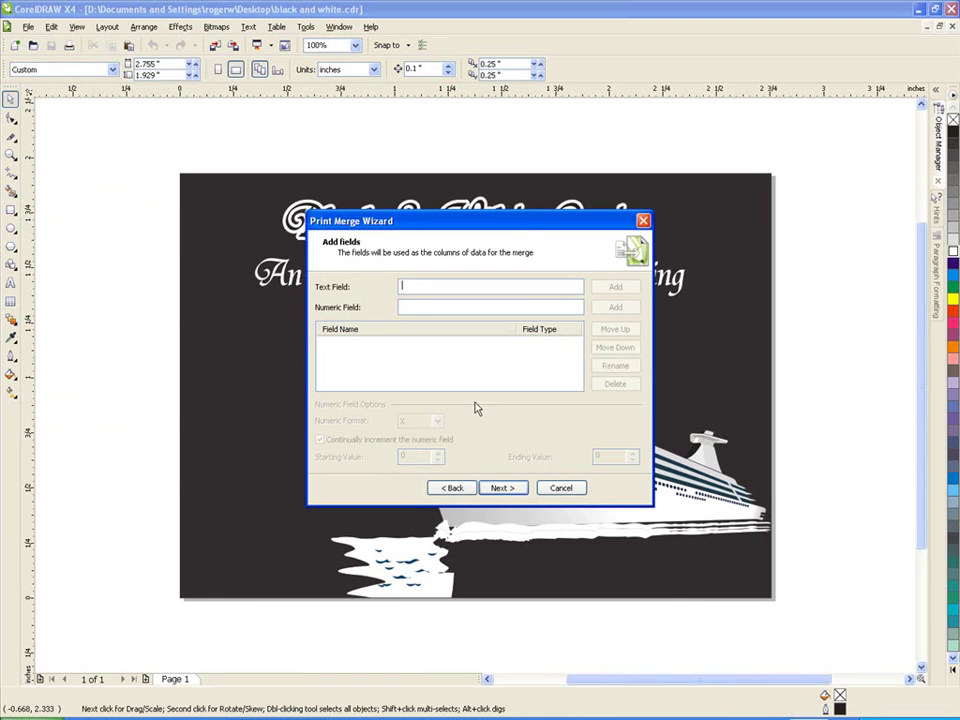
{"action": "left_click", "coordinate": [425, 308]}
{"action": "type", "text": "Ticket"}
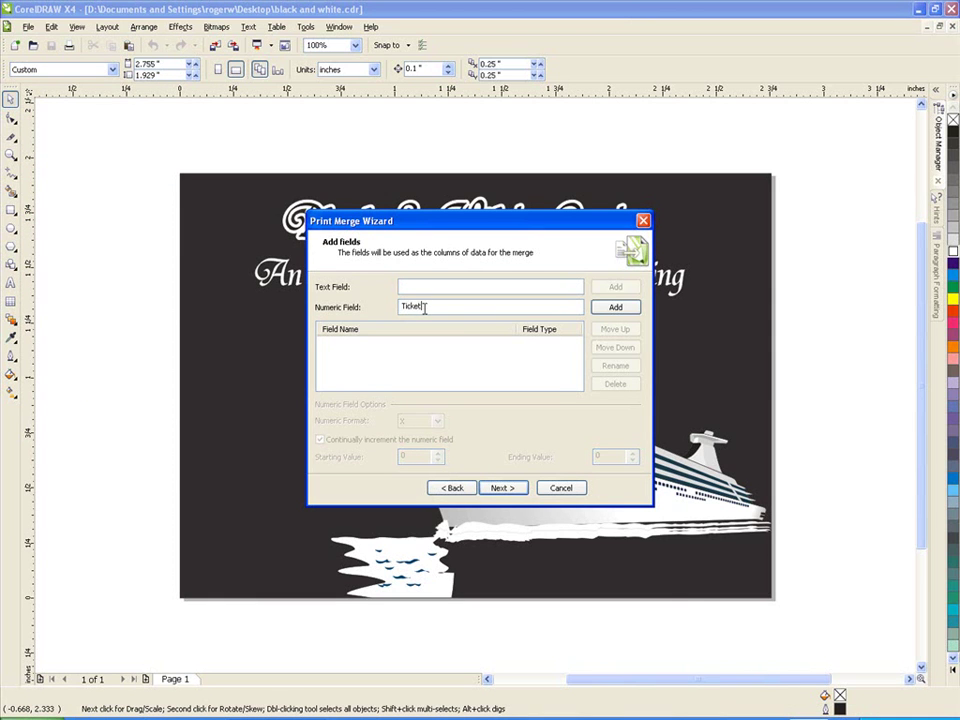
{"action": "left_click", "coordinate": [615, 310]}
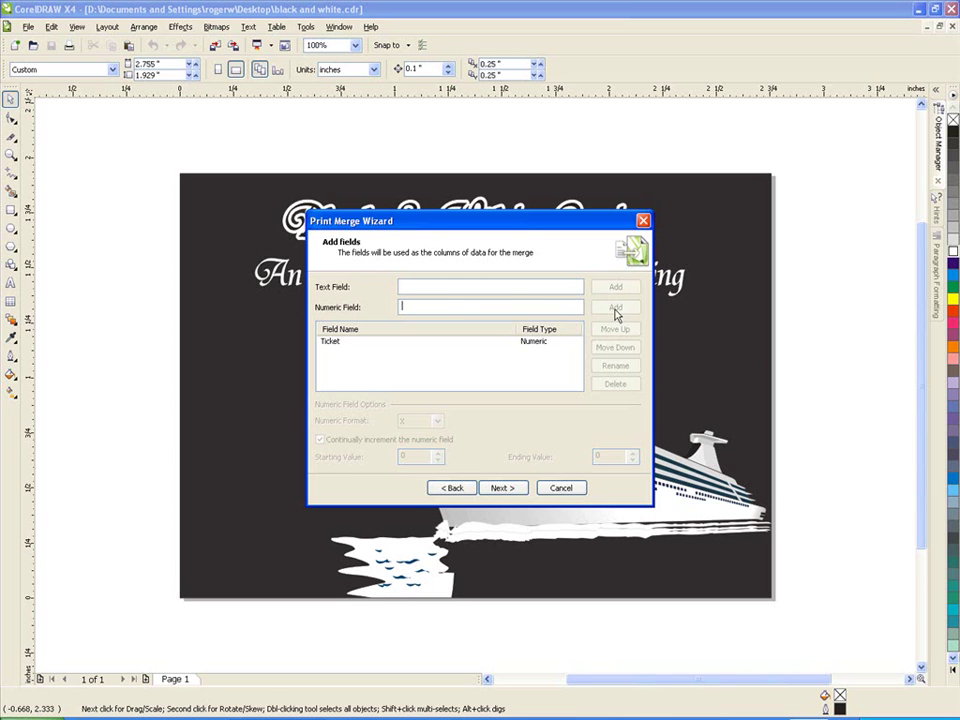
Step: Give Ticket the 00X format without continual increment, numbering from 000 to 050
{"action": "left_click", "coordinate": [328, 343]}
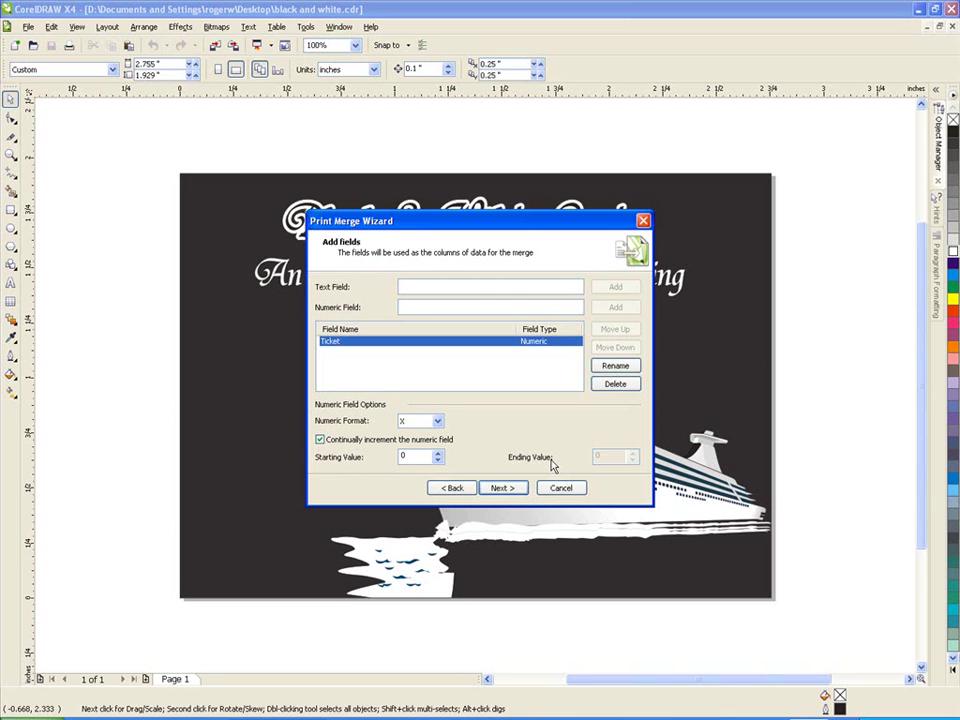
{"action": "left_click", "coordinate": [437, 424]}
{"action": "left_click", "coordinate": [424, 451]}
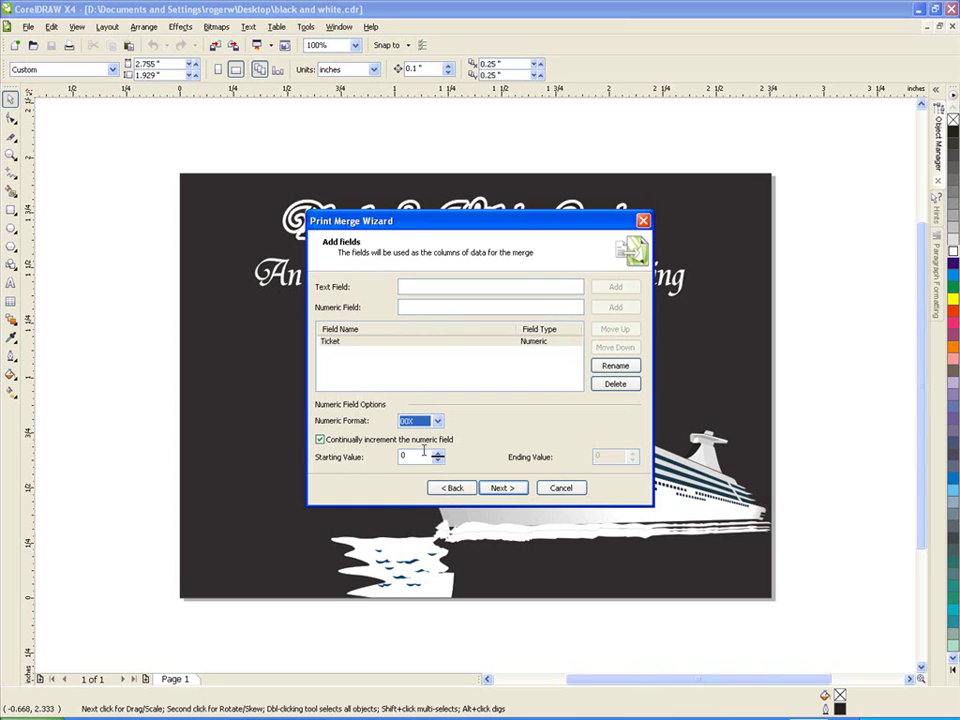
{"action": "left_click", "coordinate": [319, 440]}
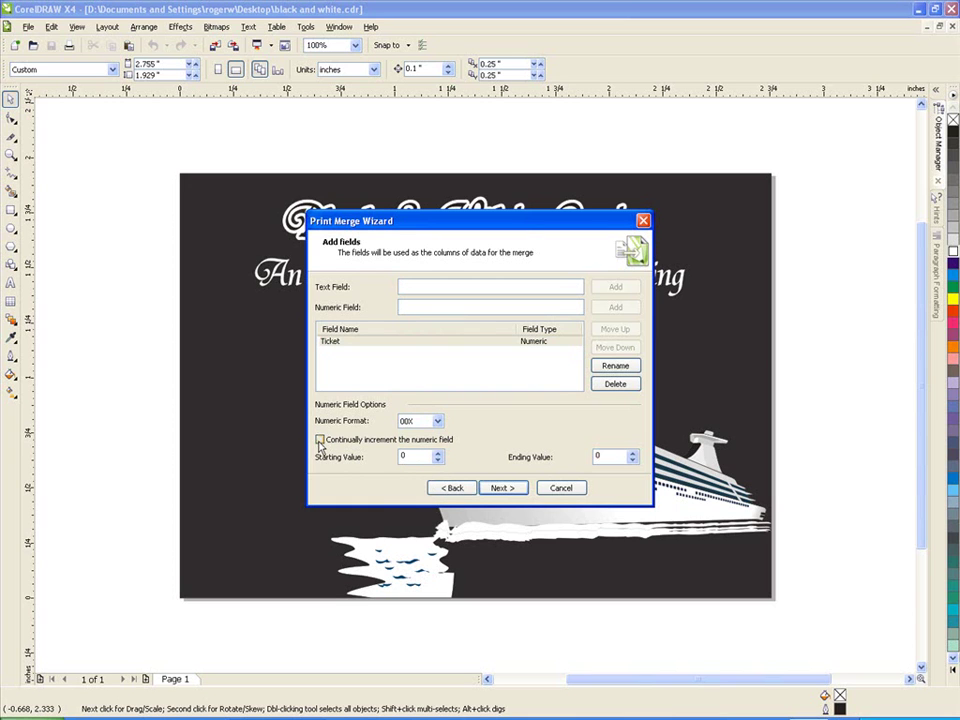
{"action": "double_click", "coordinate": [403, 456]}
{"action": "double_click", "coordinate": [601, 456]}
Step: Review the 51 generated ticket records and finish the merge setup
{"action": "left_click", "coordinate": [502, 488]}
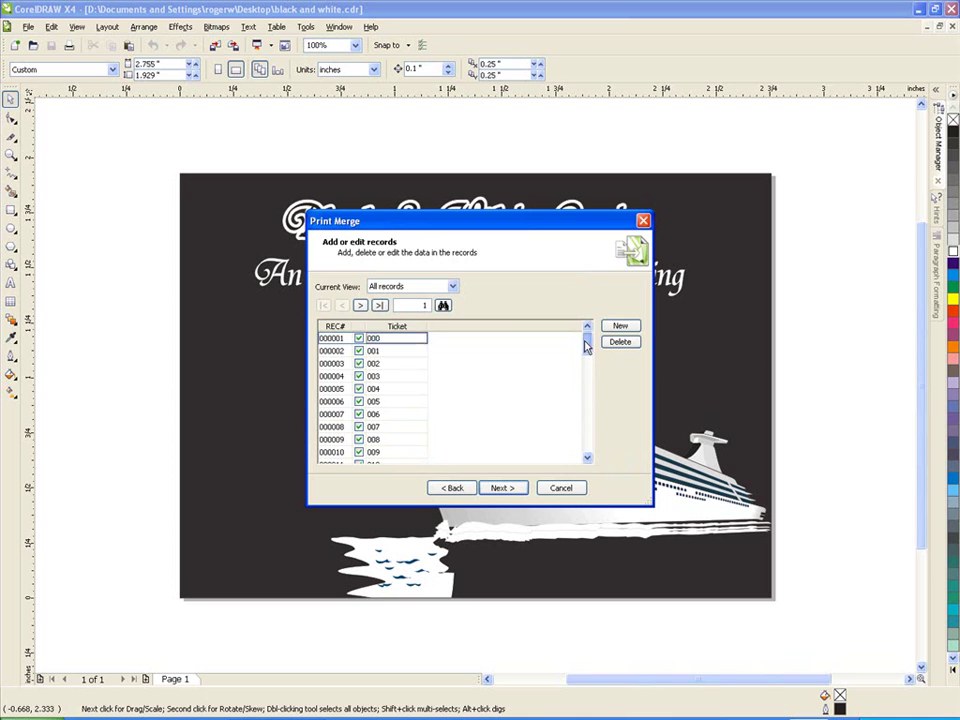
{"action": "mouse_move", "coordinate": [590, 350]}
{"action": "left_mouse_down"}
{"action": "mouse_move", "coordinate": [587, 450]}
{"action": "mouse_move", "coordinate": [584, 343]}
{"action": "left_mouse_up"}
{"action": "left_click", "coordinate": [504, 490]}
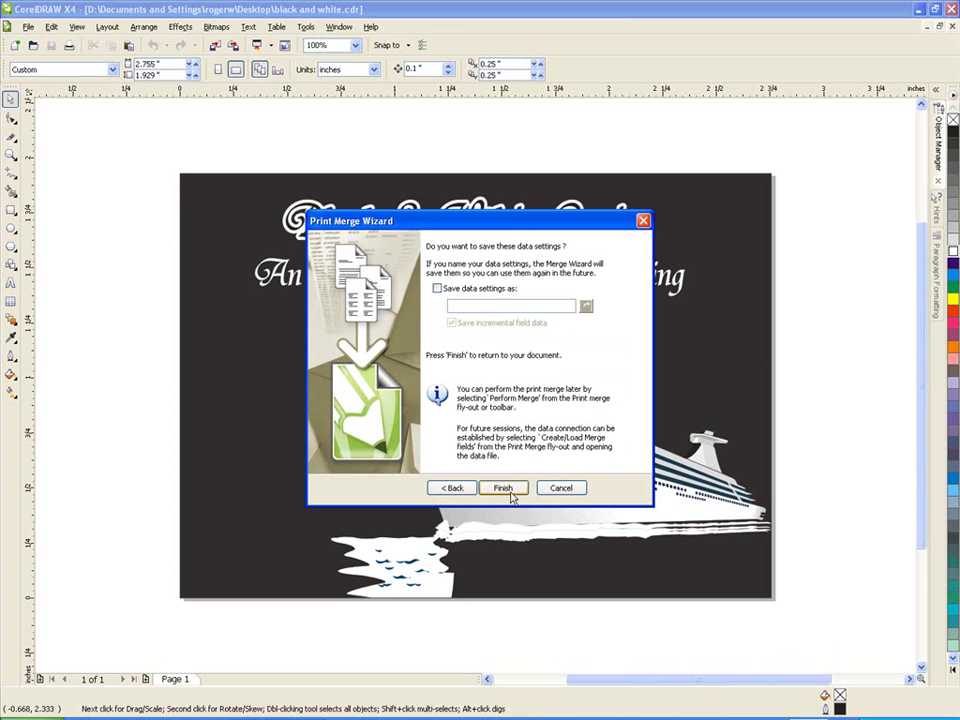
{"action": "left_click", "coordinate": [504, 488]}
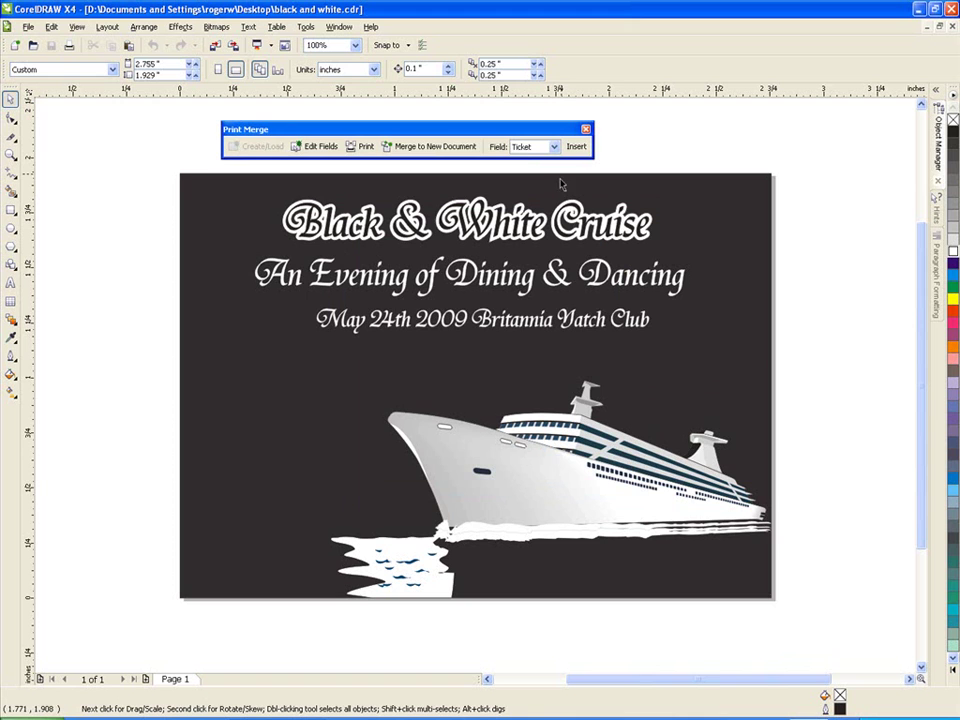
Step: Insert a small white 6.2 pt Ticket field at the card's bottom corner, then merge to a new document
{"action": "left_click", "coordinate": [576, 147]}
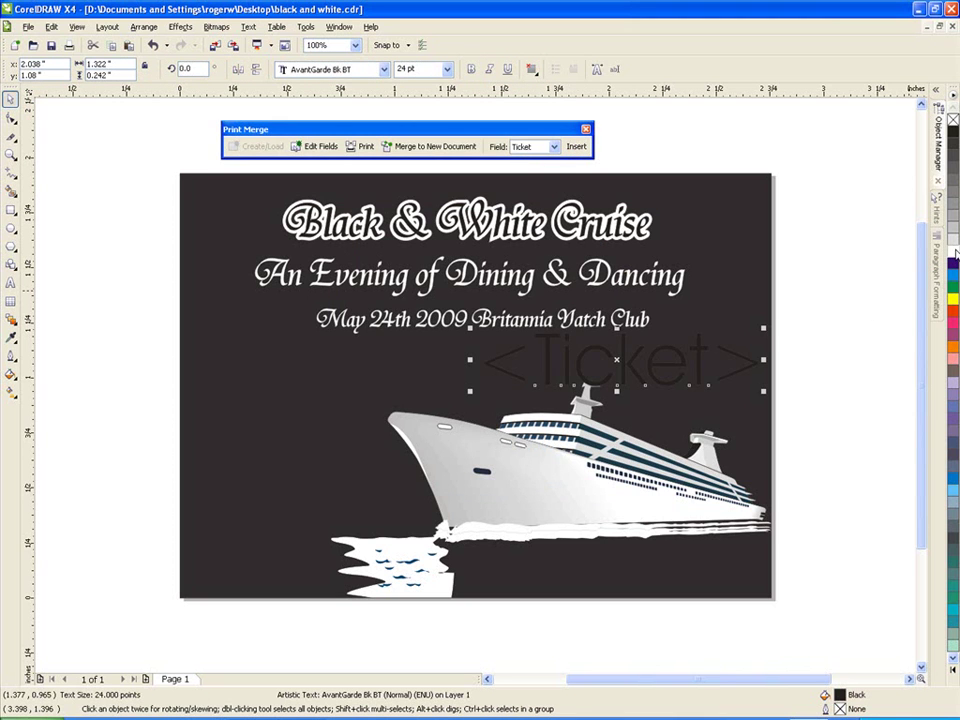
{"action": "left_click", "coordinate": [952, 250]}
{"action": "right_click", "coordinate": [952, 252]}
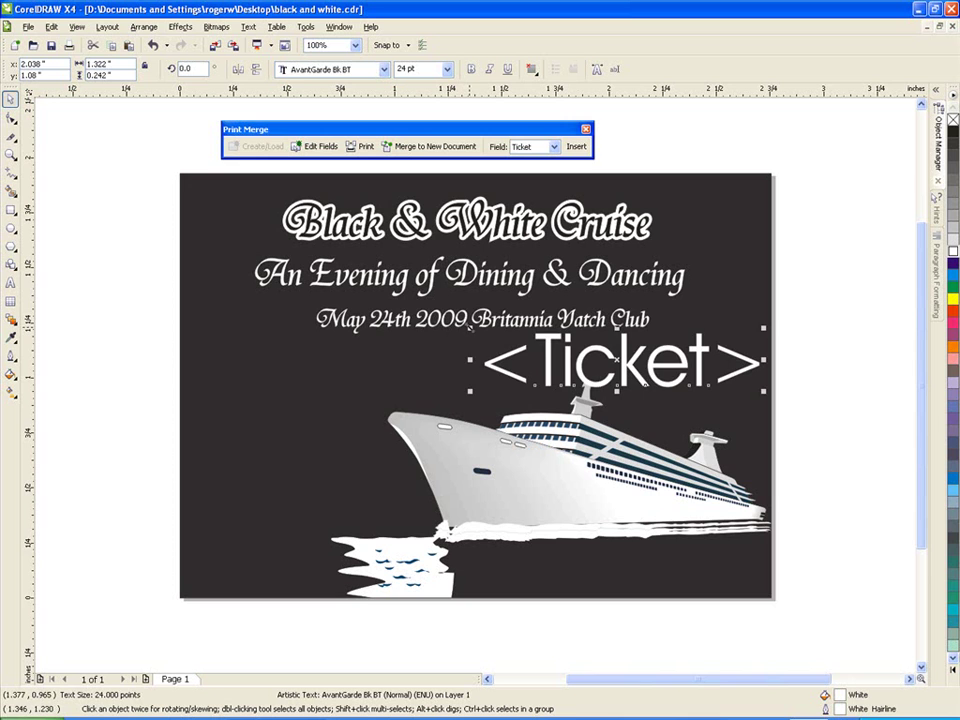
{"action": "left_click_drag", "start_coordinate": [470, 328], "coordinate": [540, 361]}
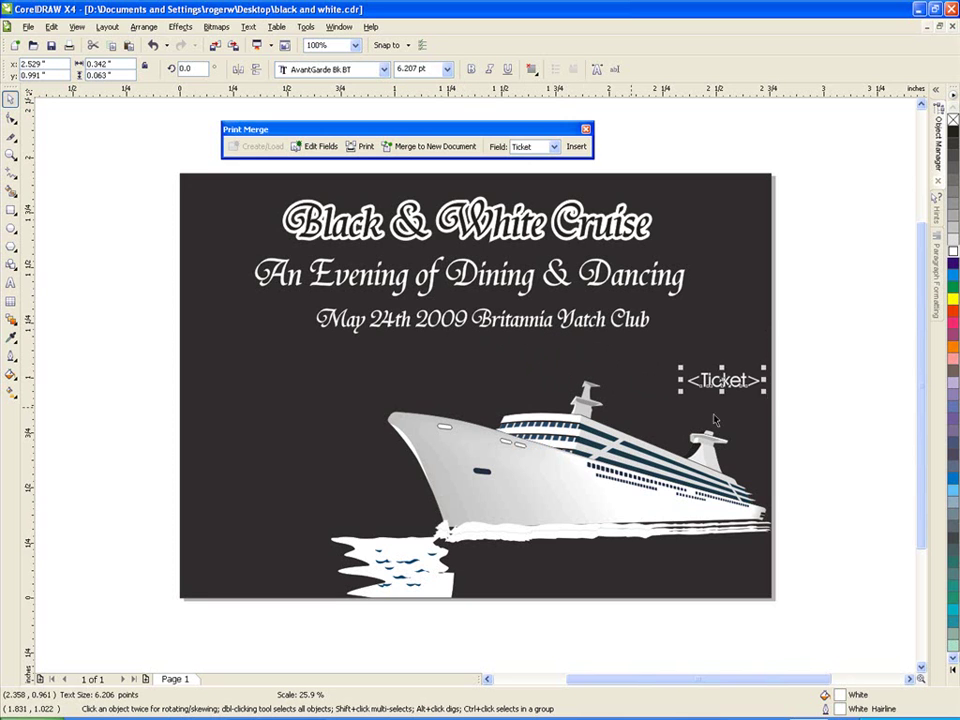
{"action": "left_click_drag", "start_coordinate": [721, 386], "coordinate": [226, 572]}
{"action": "left_click", "coordinate": [433, 146]}
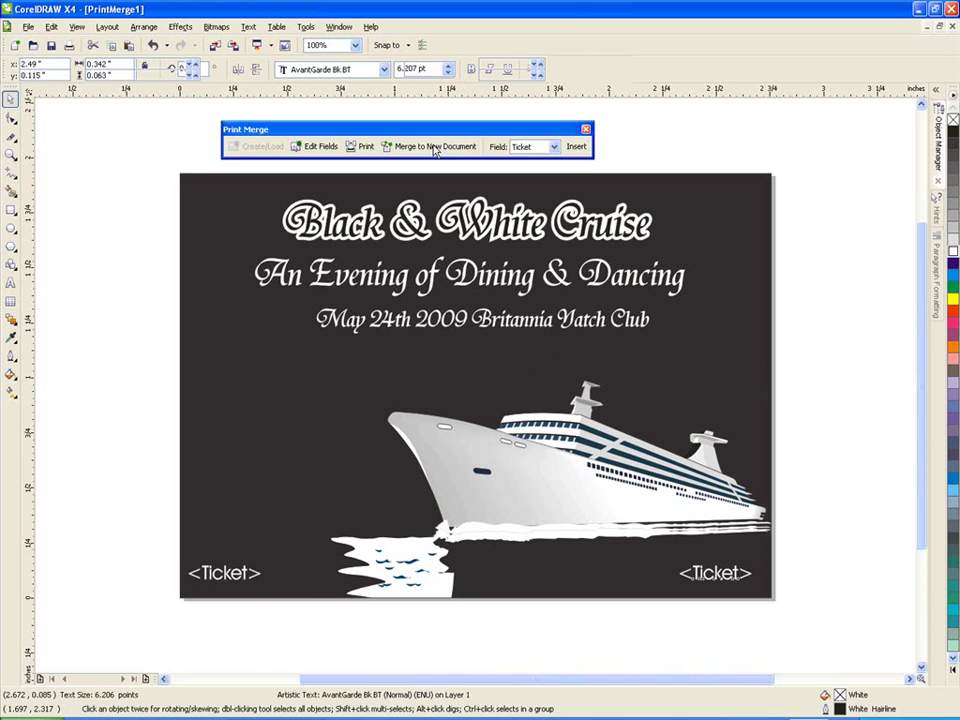
Step: Set the printer paper size to 11x17 and open Print Preview
{"action": "left_click", "coordinate": [300, 679]}
{"action": "left_click", "coordinate": [27, 27]}
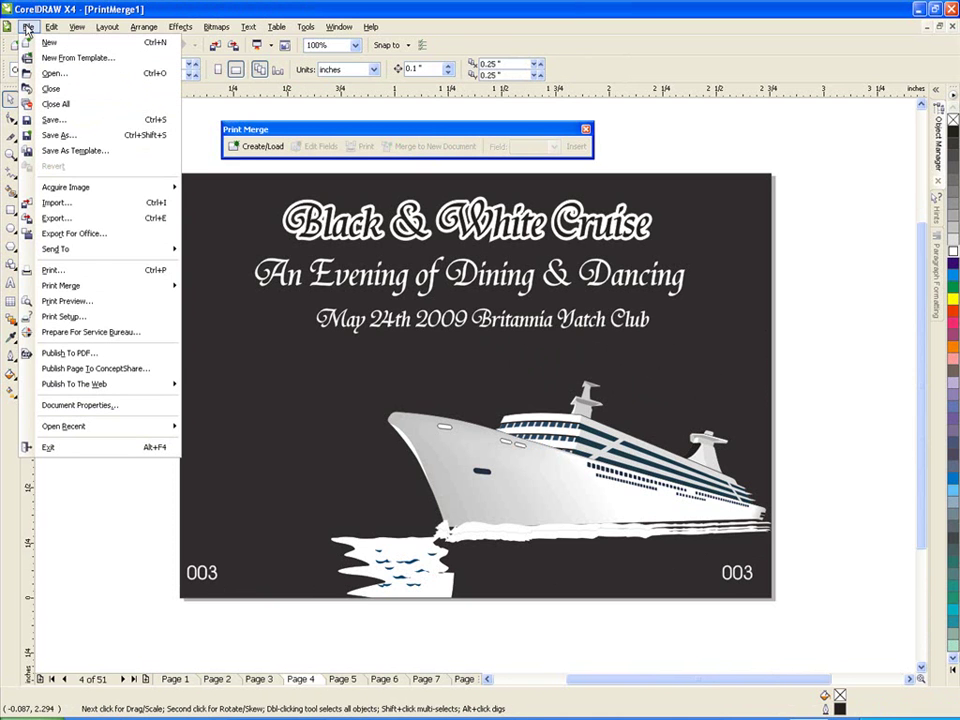
{"action": "left_click", "coordinate": [52, 270]}
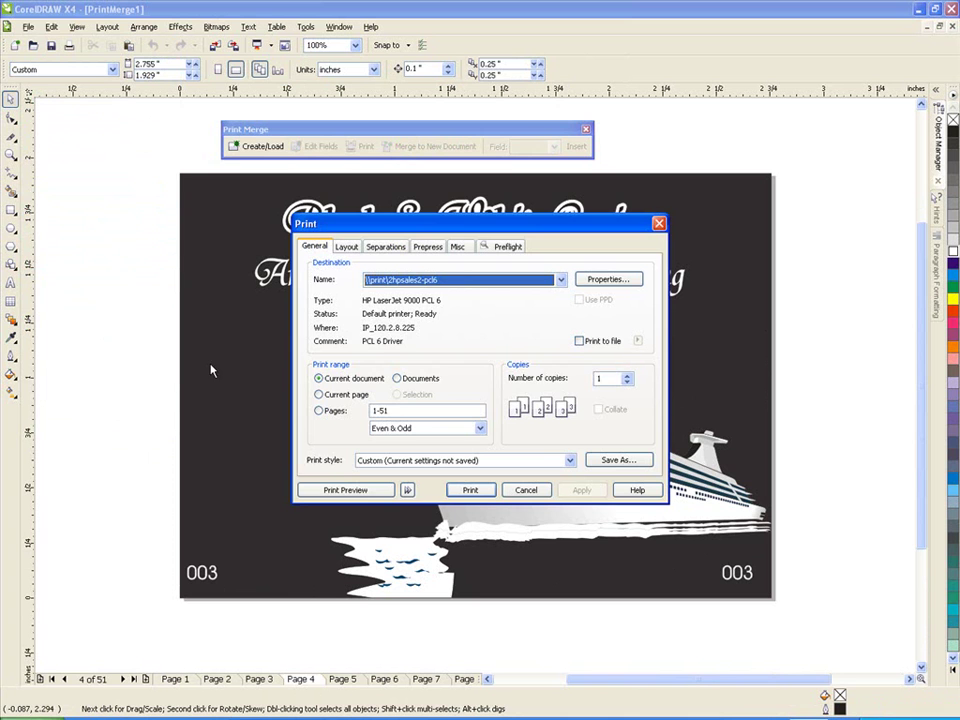
{"action": "left_click", "coordinate": [521, 387]}
{"action": "left_click", "coordinate": [597, 282]}
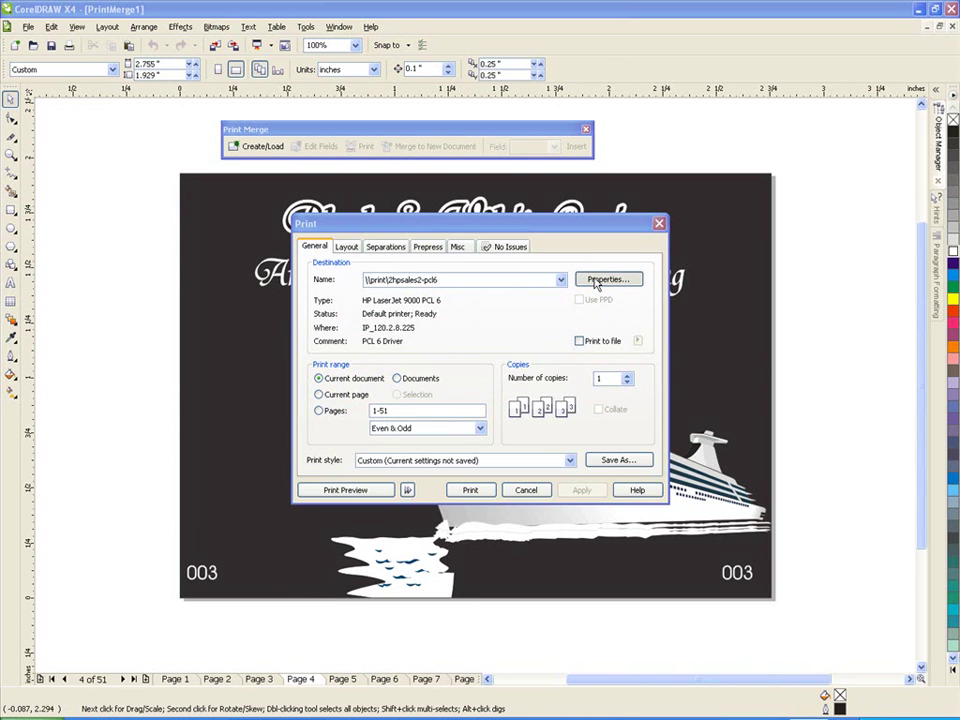
{"action": "left_click", "coordinate": [615, 487]}
{"action": "left_click", "coordinate": [596, 545]}
{"action": "left_click", "coordinate": [639, 657]}
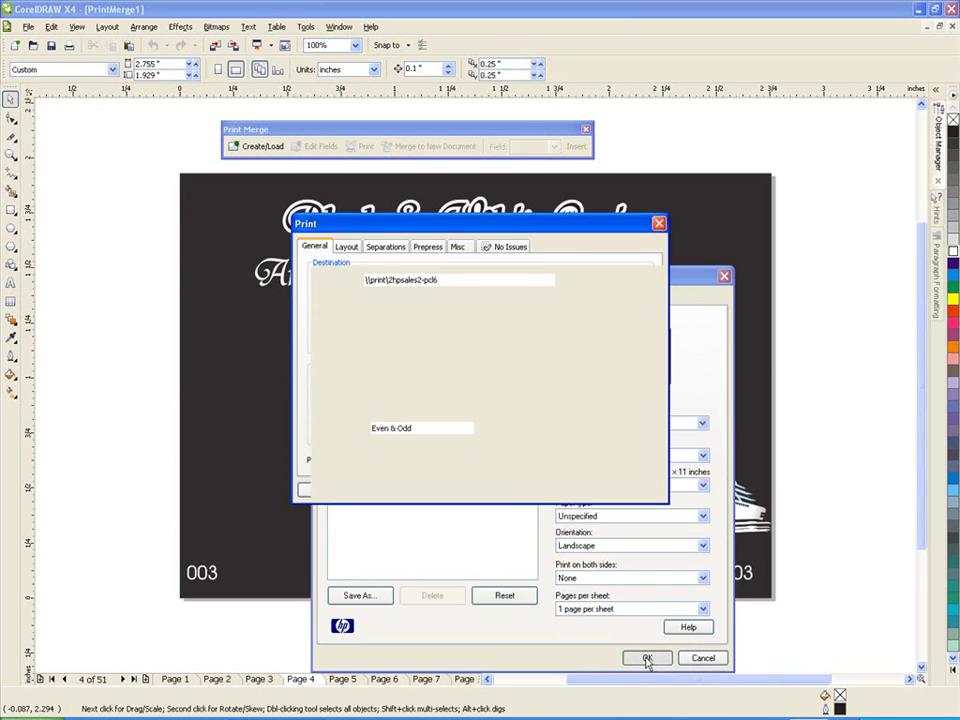
{"action": "left_click", "coordinate": [355, 492]}
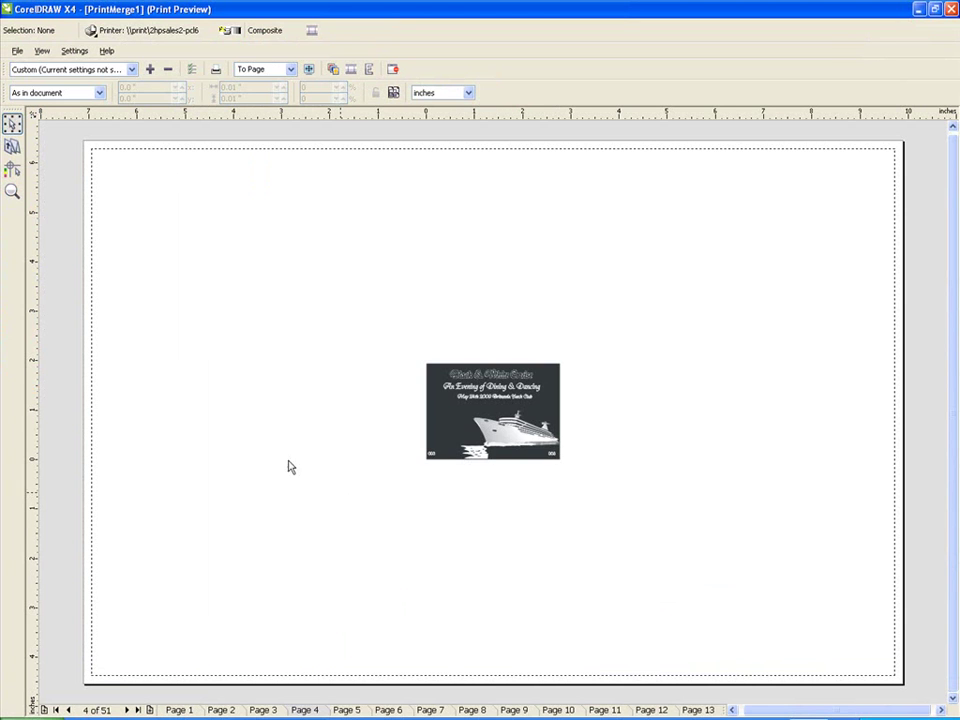
Step: Impose the tickets six across and five down on each sheet
{"action": "left_click", "coordinate": [12, 147]}
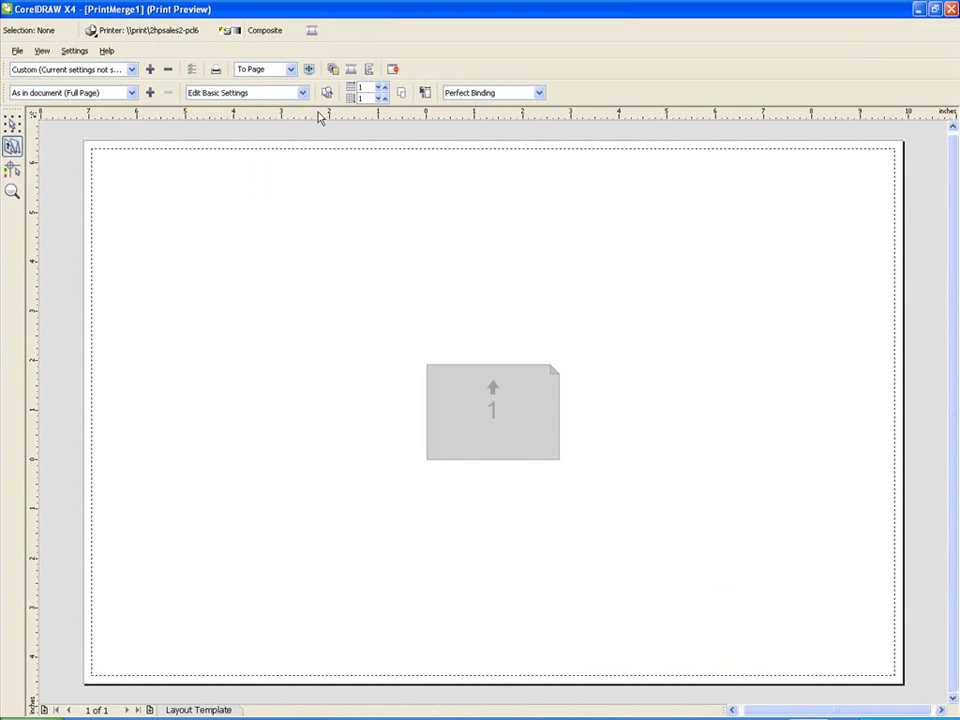
{"action": "left_click", "coordinate": [382, 88]}
{"action": "left_click", "coordinate": [382, 88]}
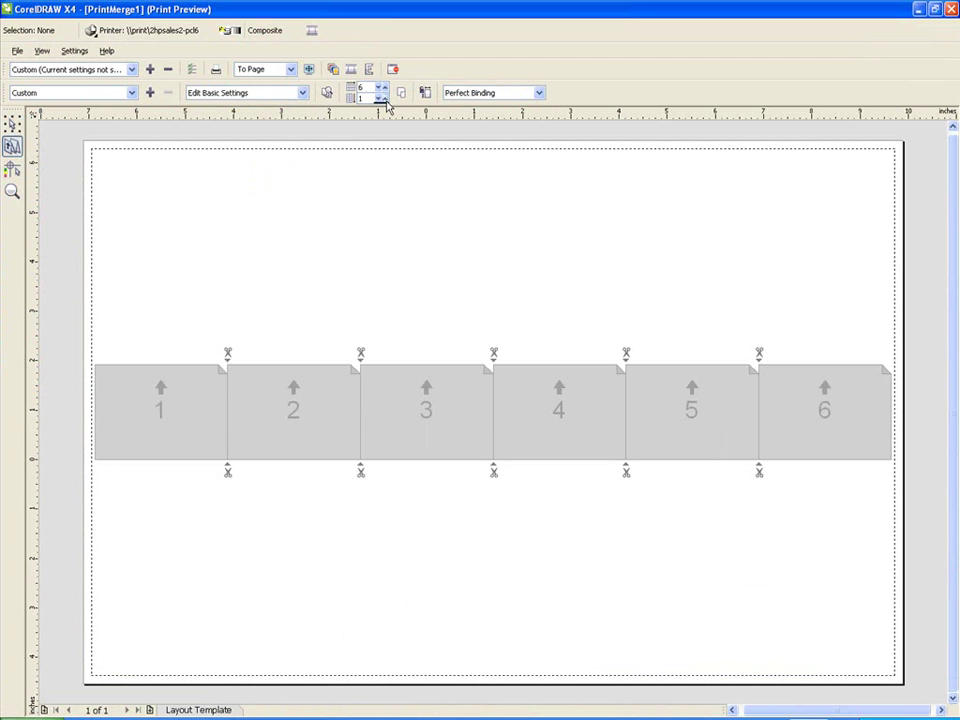
{"action": "left_click", "coordinate": [381, 95]}
{"action": "left_click", "coordinate": [381, 95]}
{"action": "left_click", "coordinate": [381, 95]}
{"action": "left_click", "coordinate": [381, 95]}
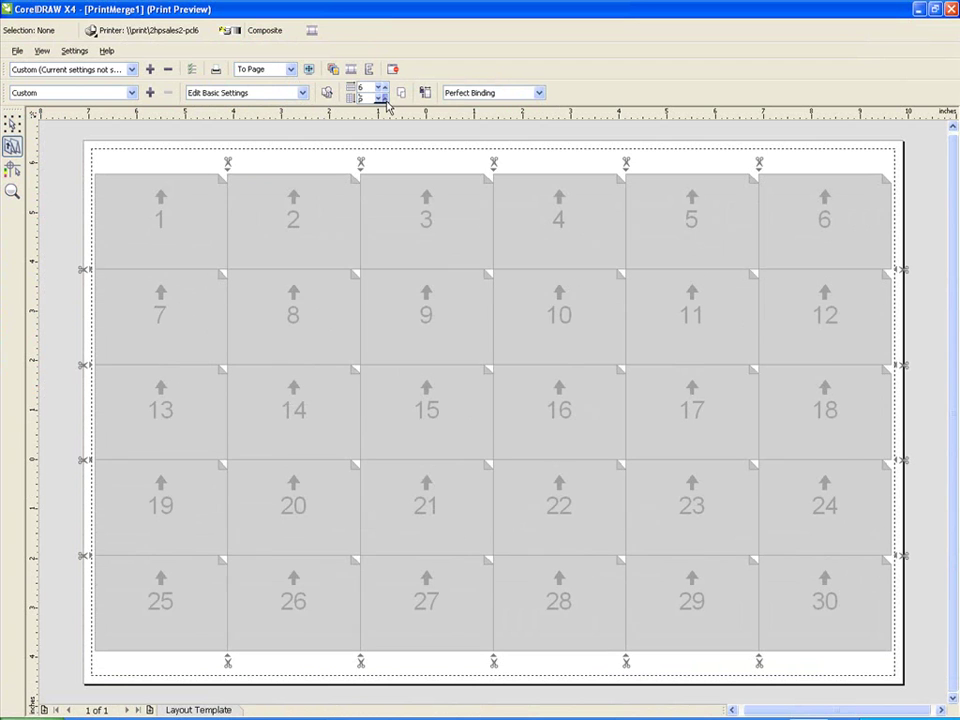
{"action": "left_click", "coordinate": [12, 123]}
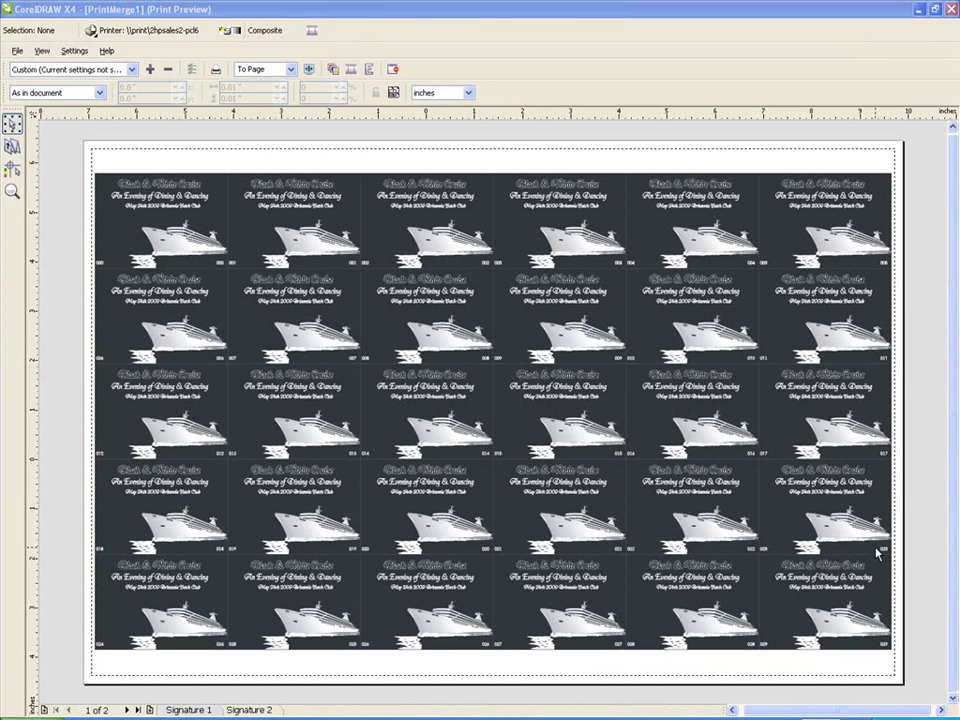